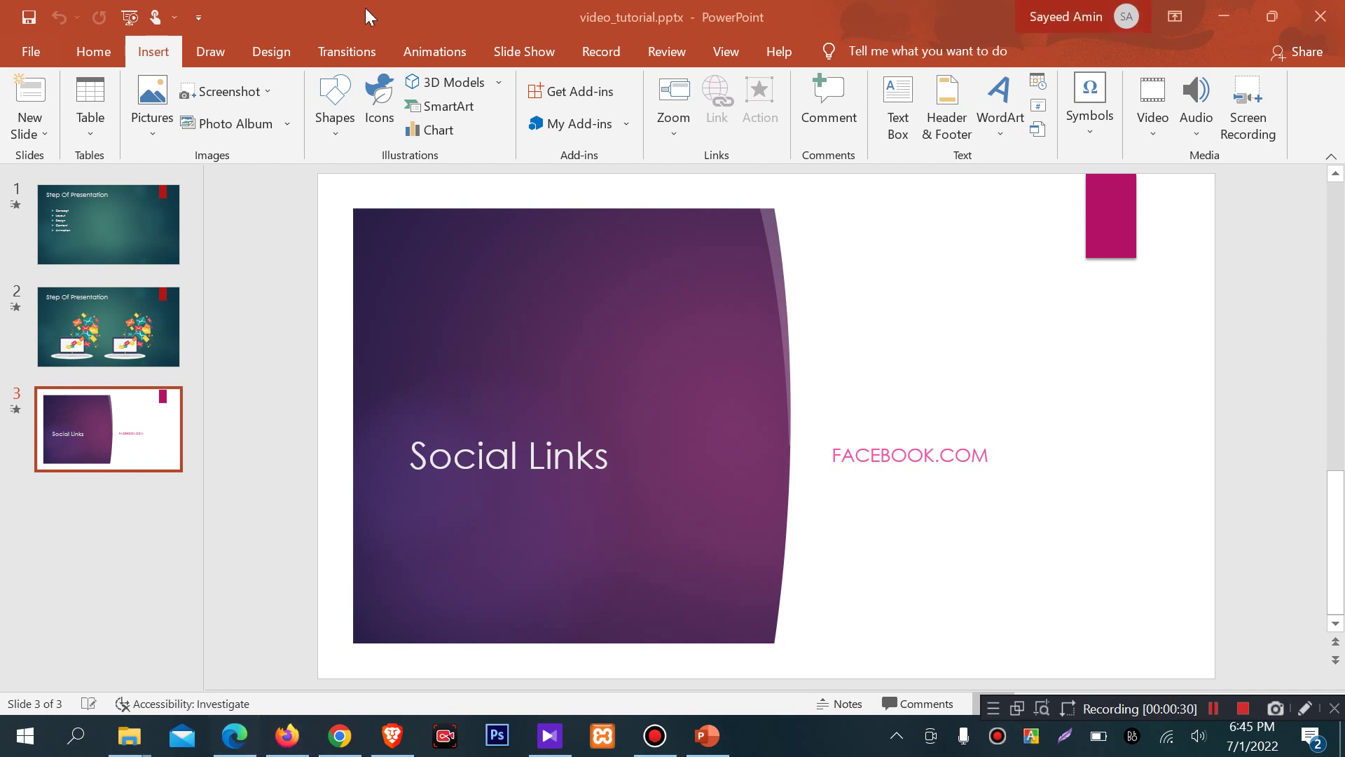
{"action": "left_click", "coordinate": [544, 56]}
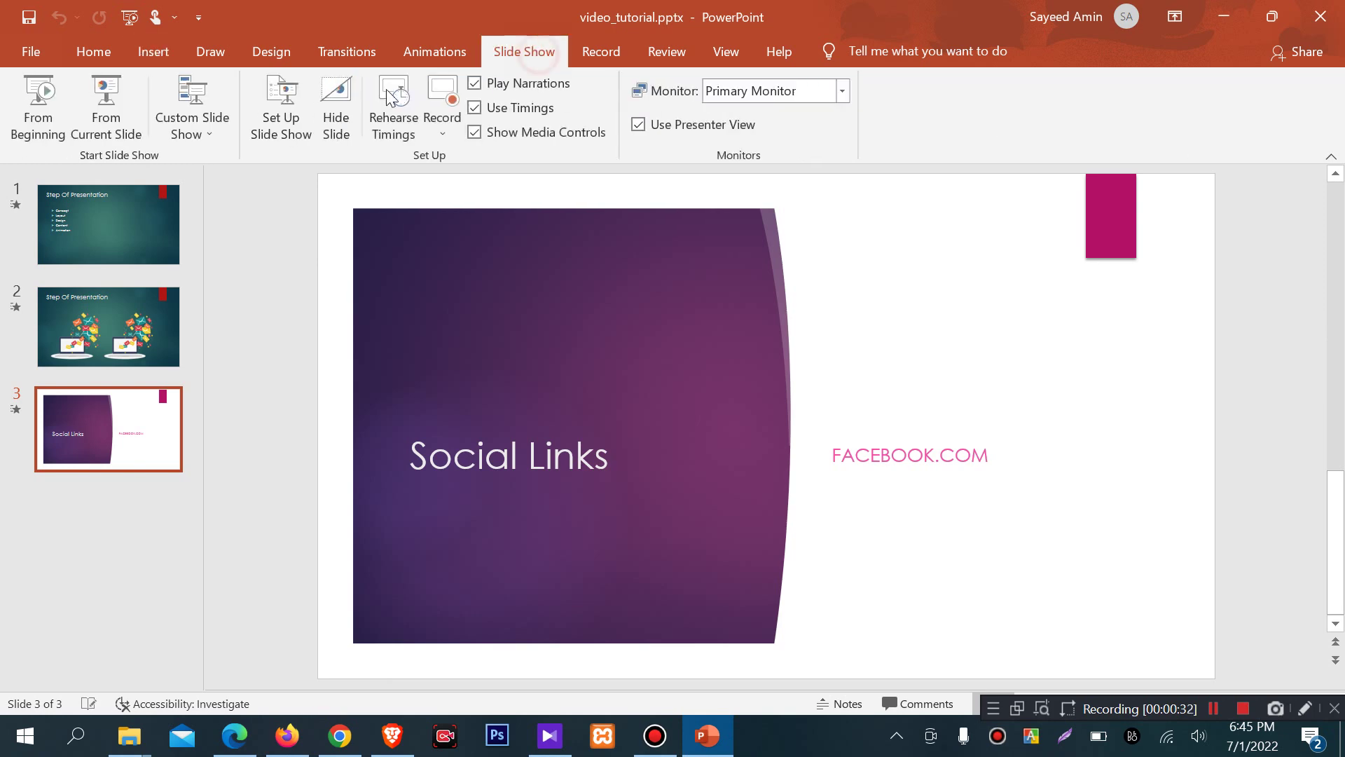
{"action": "left_click", "coordinate": [49, 114]}
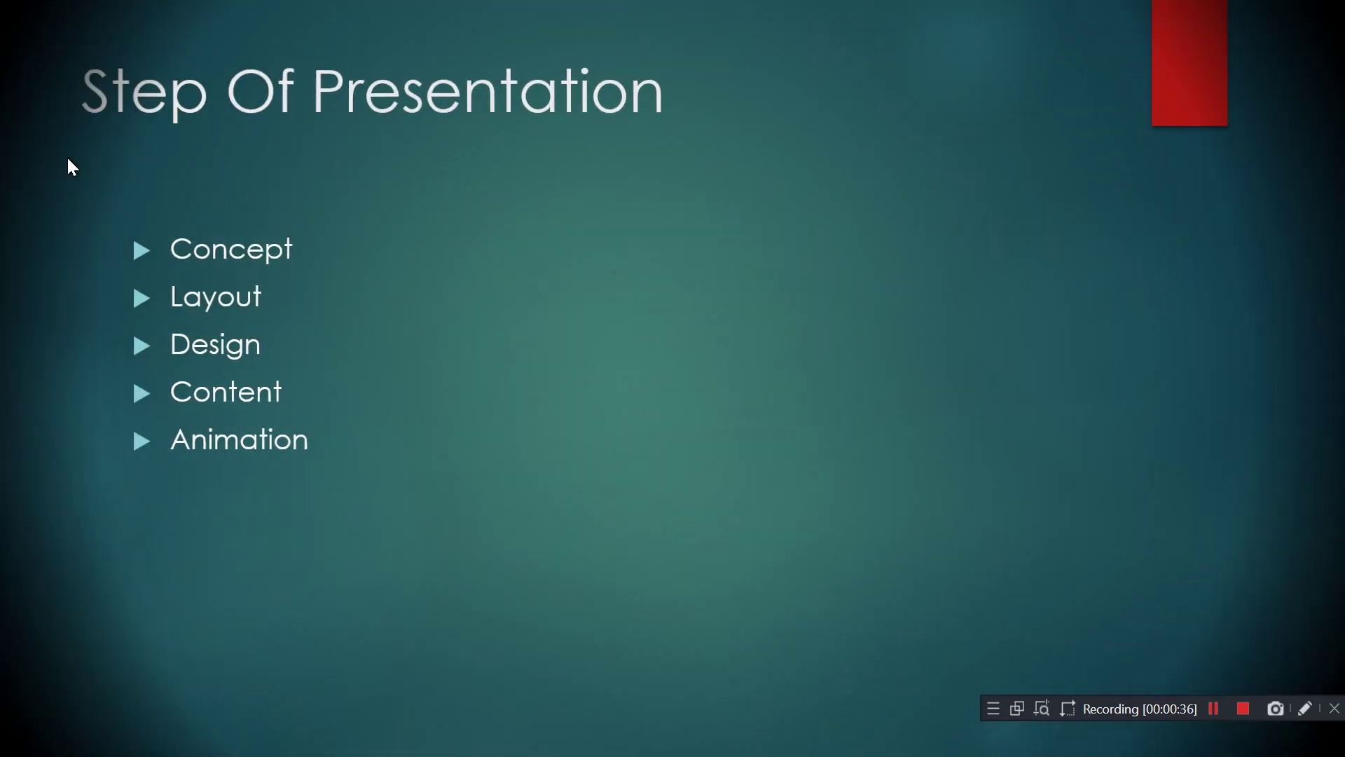
{"action": "left_click", "coordinate": [68, 159]}
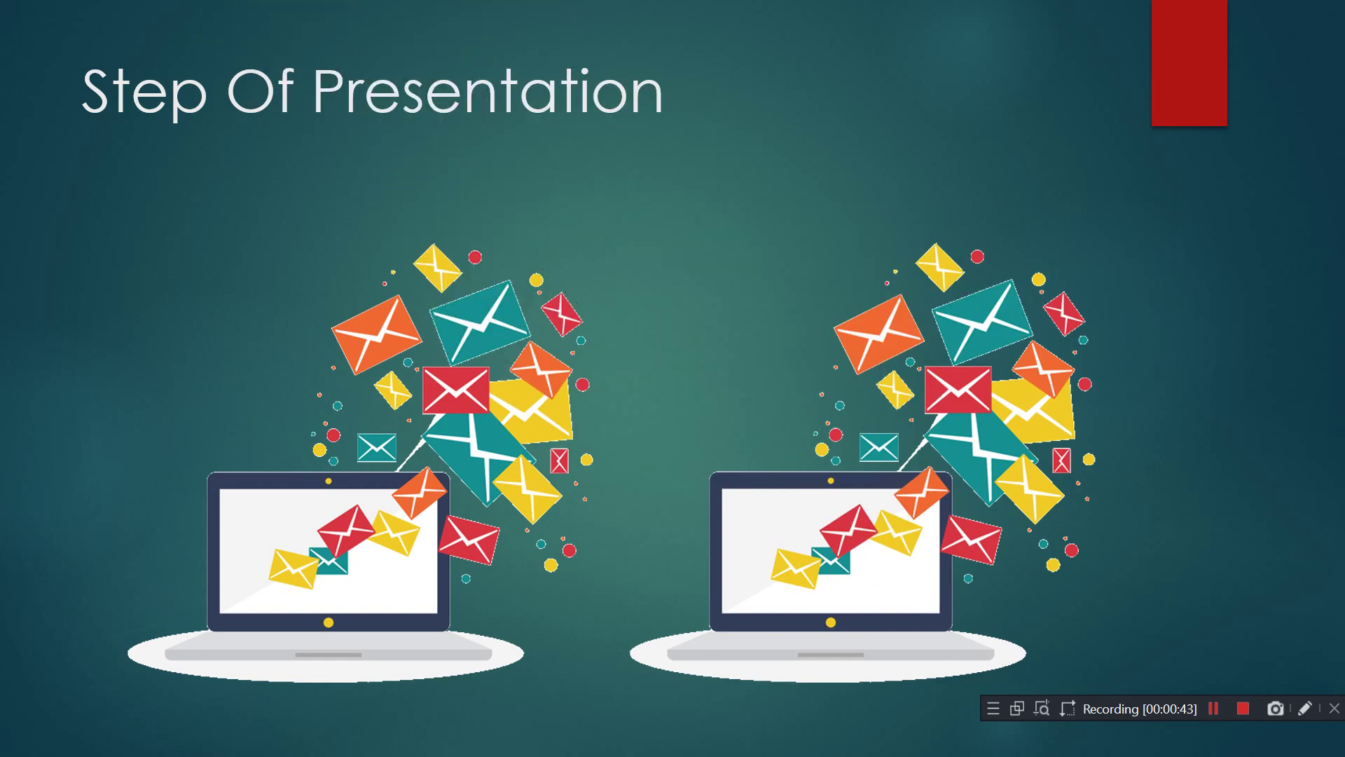
{"action": "key", "text": "Right"}
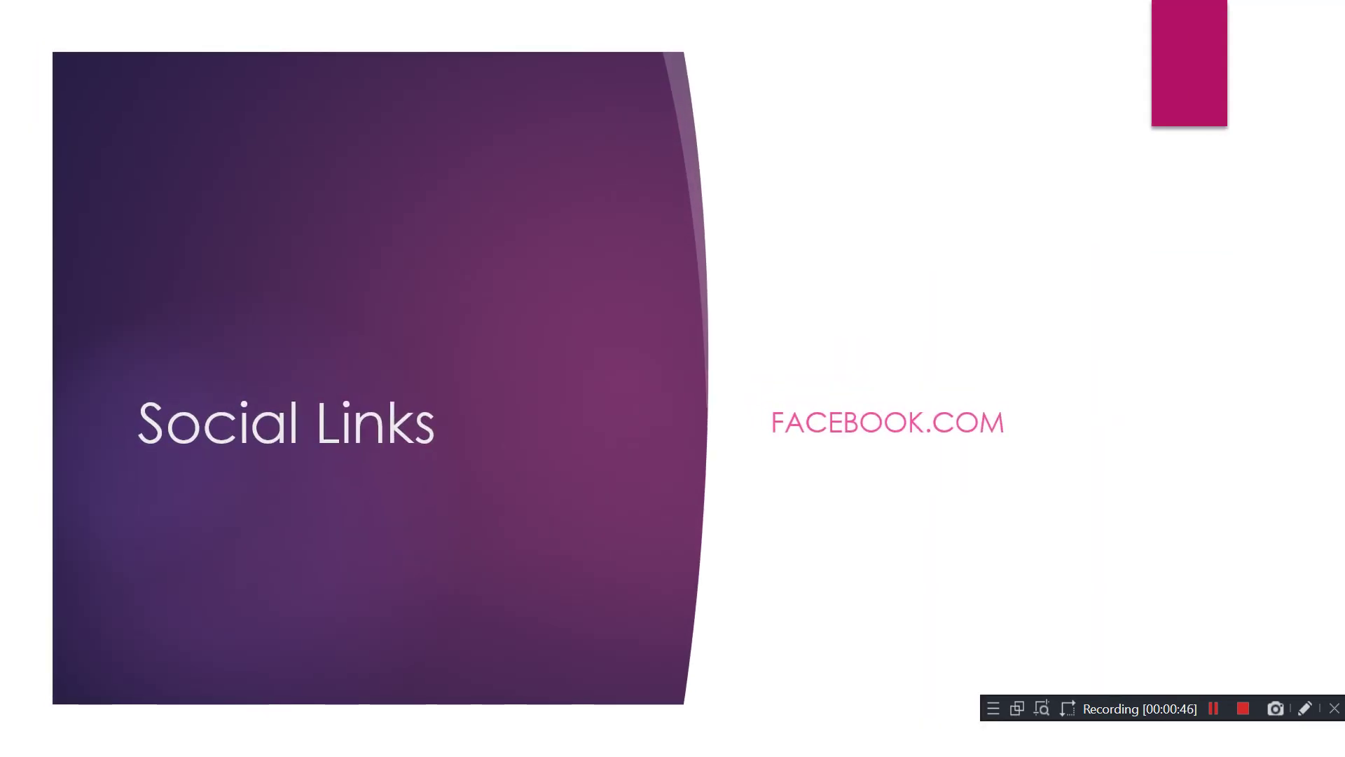
{"action": "key", "text": "Right"}
{"action": "key", "text": "Right"}
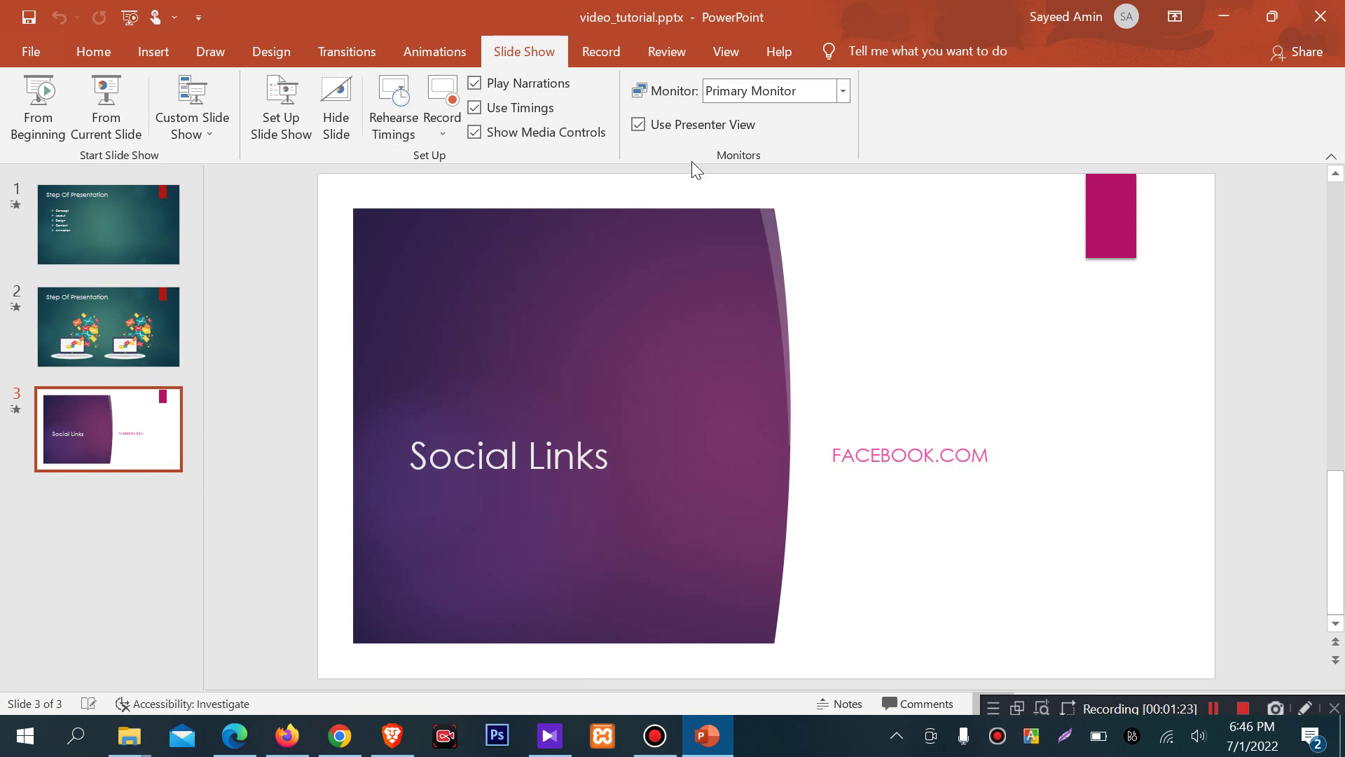
Step: Open and dismiss the Insert > Table grid without inserting anything, then go to slide 2
{"action": "left_click", "coordinate": [152, 51]}
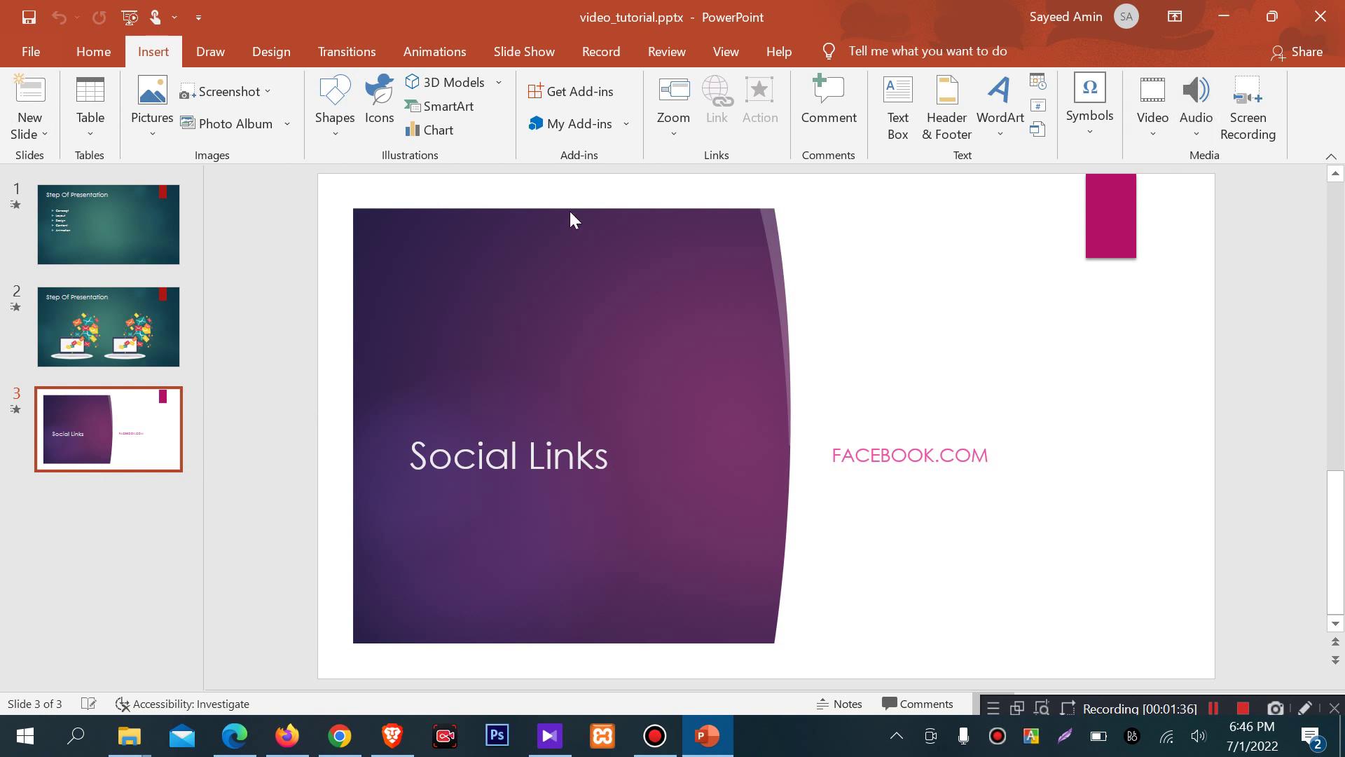
{"action": "left_click", "coordinate": [103, 136]}
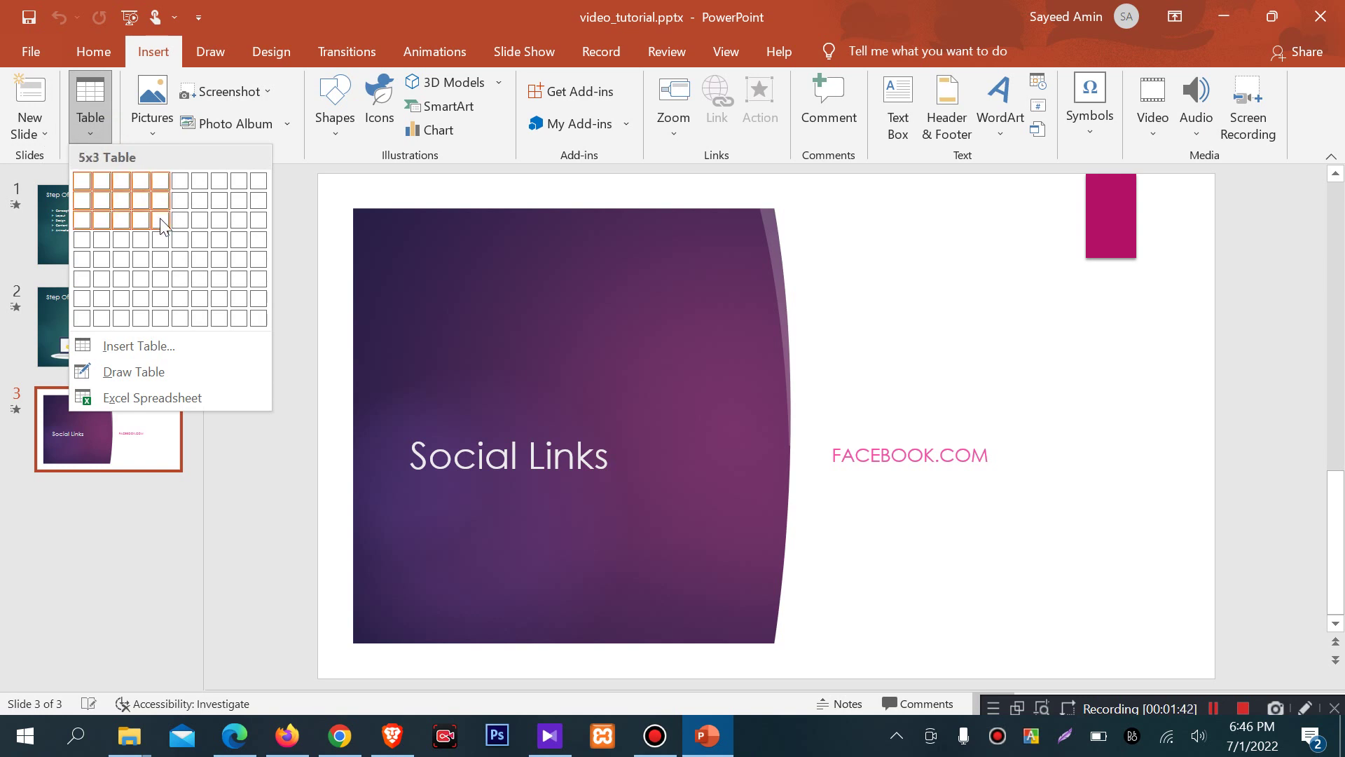
{"action": "left_click", "coordinate": [776, 375]}
{"action": "left_click", "coordinate": [566, 463]}
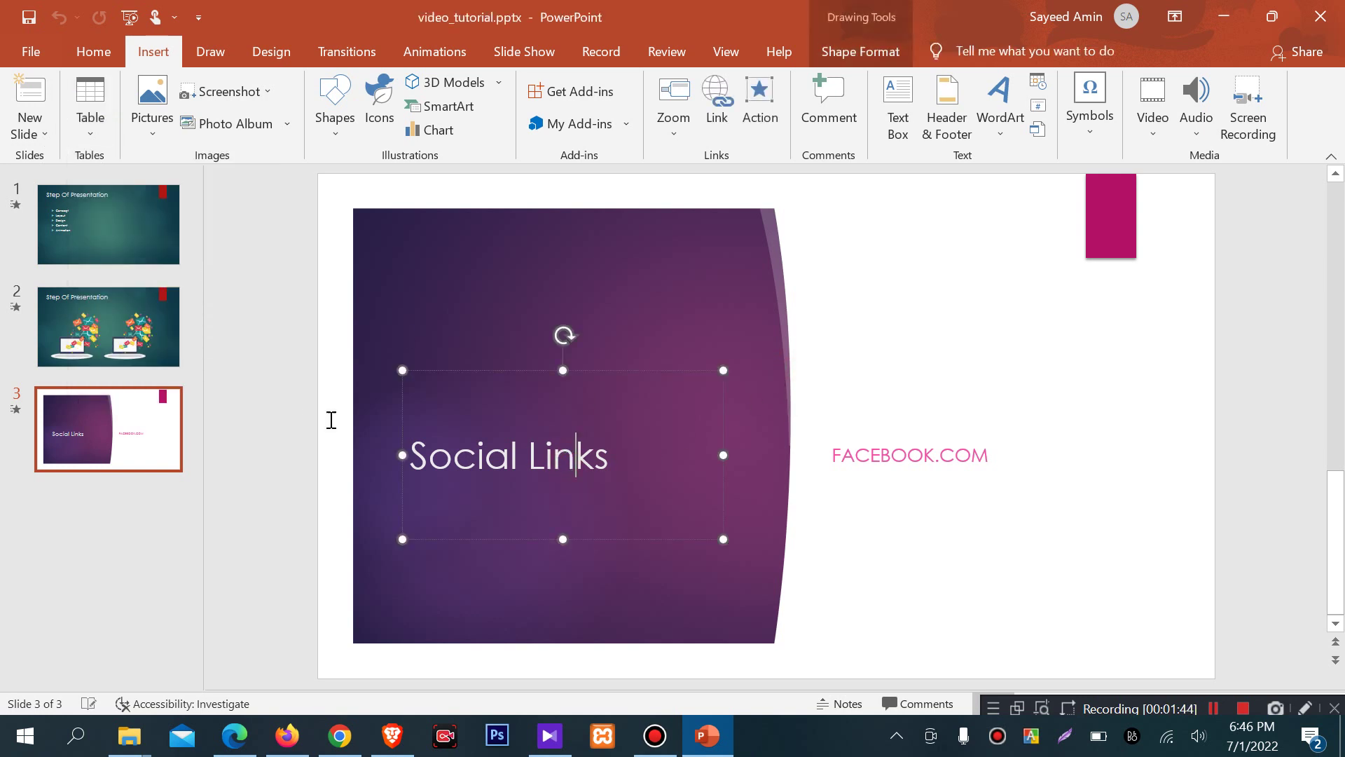
{"action": "left_click", "coordinate": [149, 343]}
Step: Delete the left laptop picture, then insert a 5×2 table in the placeholder and undo it
{"action": "left_click", "coordinate": [668, 355]}
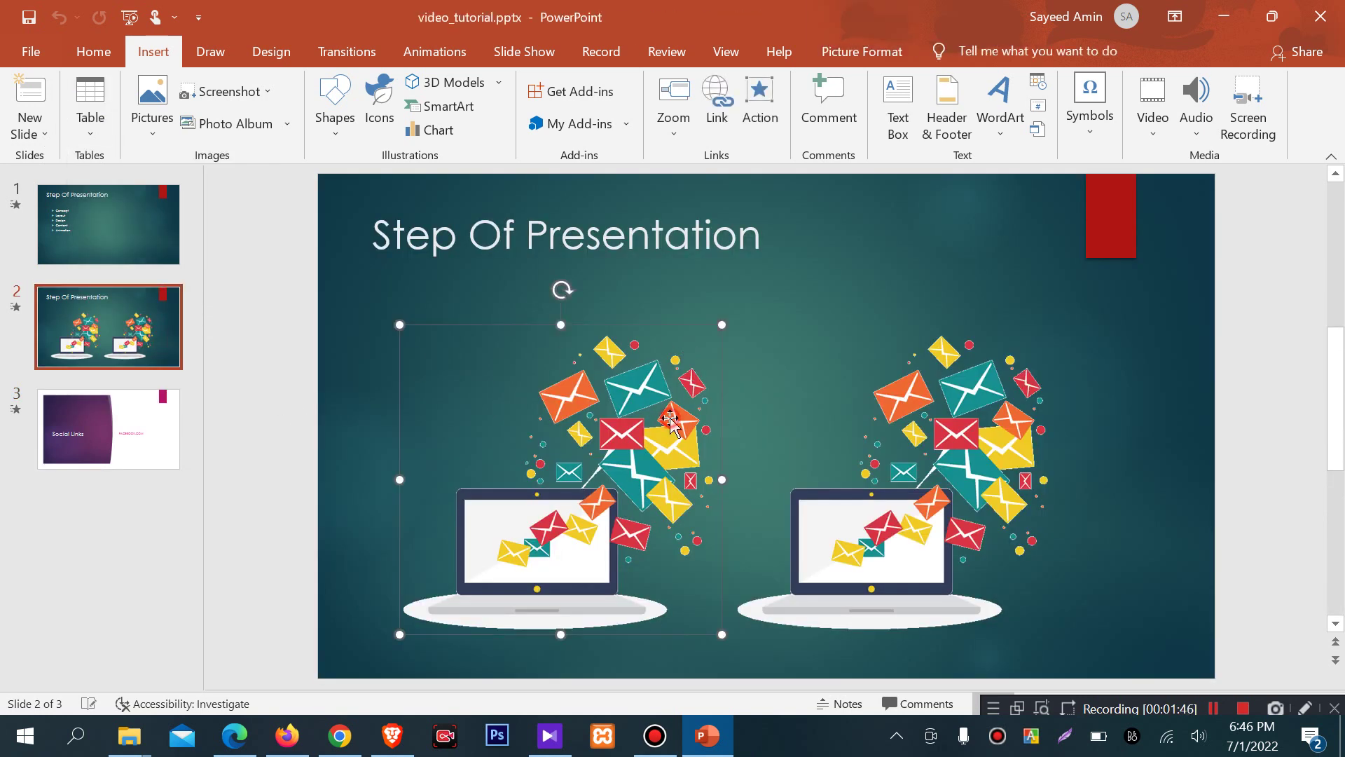
{"action": "key", "text": "Delete"}
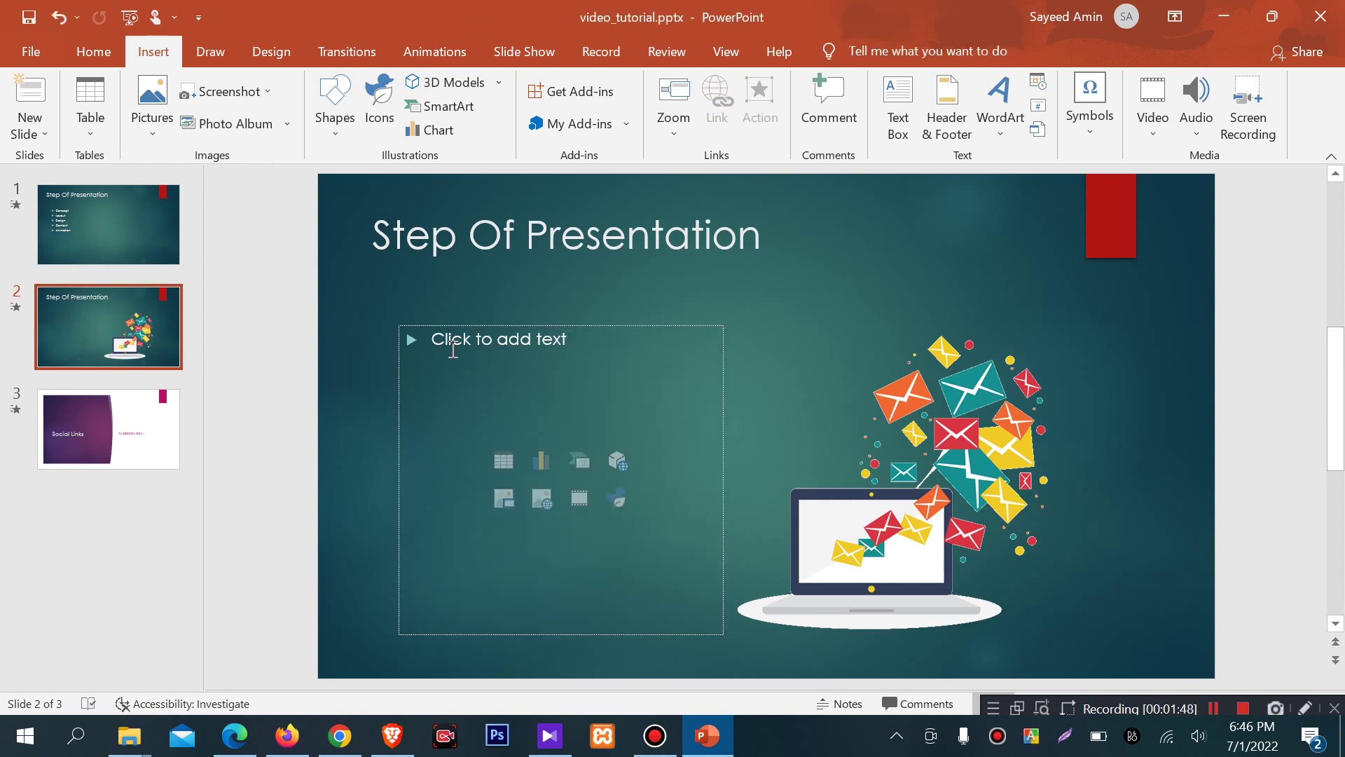
{"action": "left_click", "coordinate": [452, 346]}
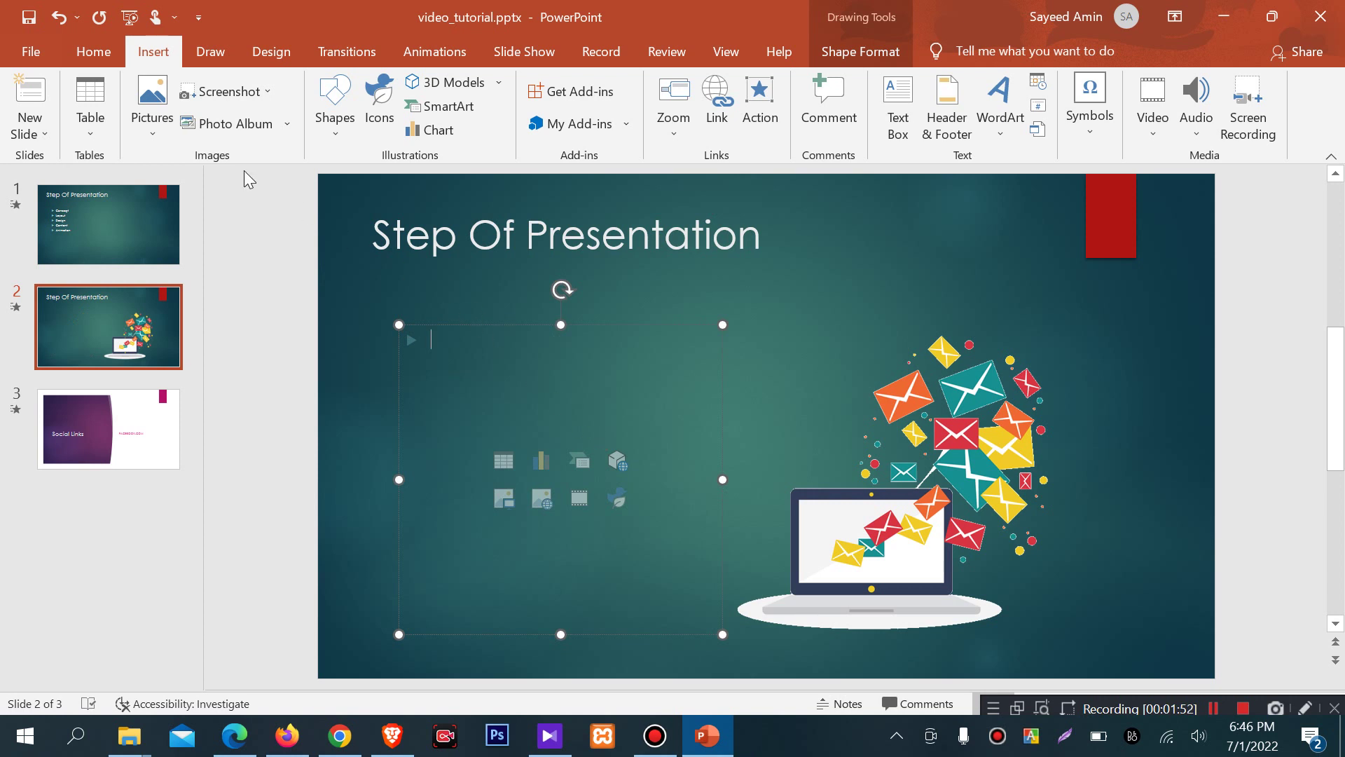
{"action": "left_click", "coordinate": [504, 461]}
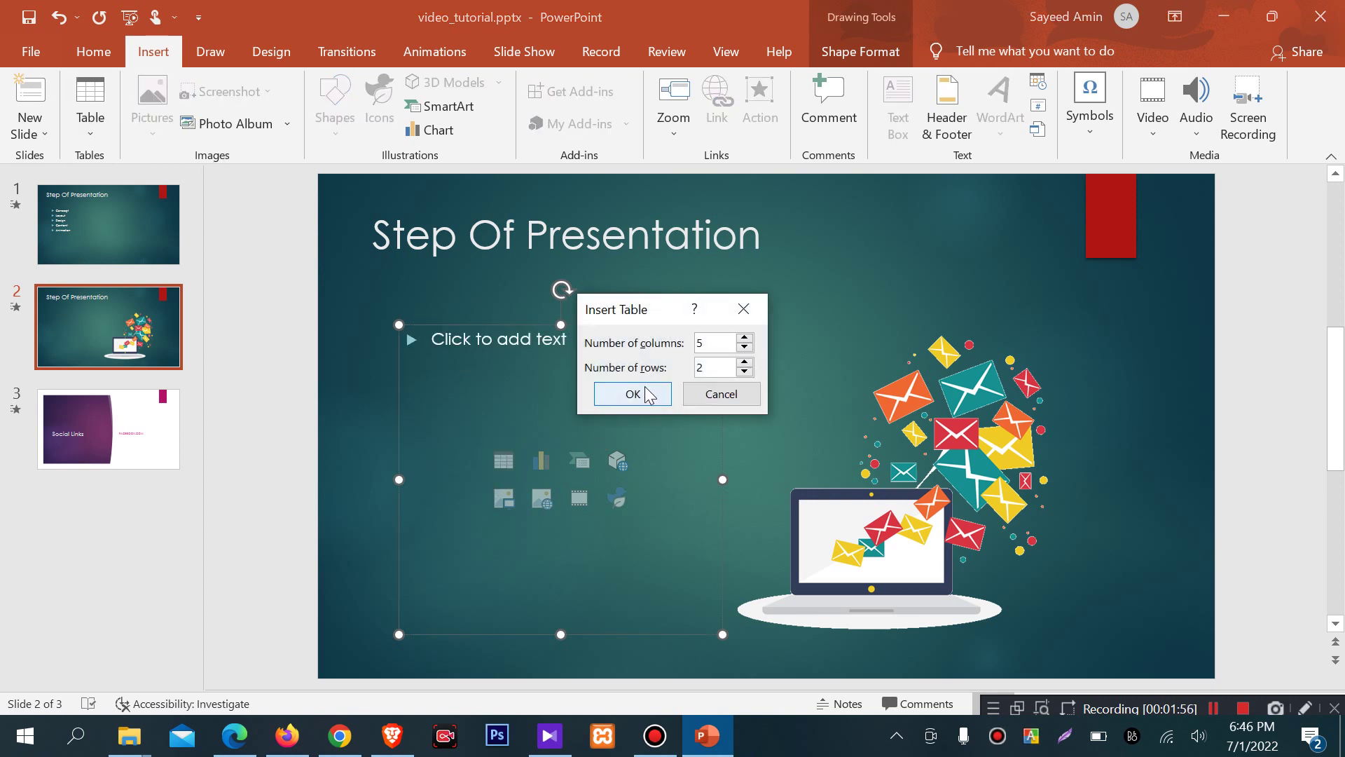
{"action": "left_click", "coordinate": [632, 394]}
{"action": "left_click", "coordinate": [582, 434]}
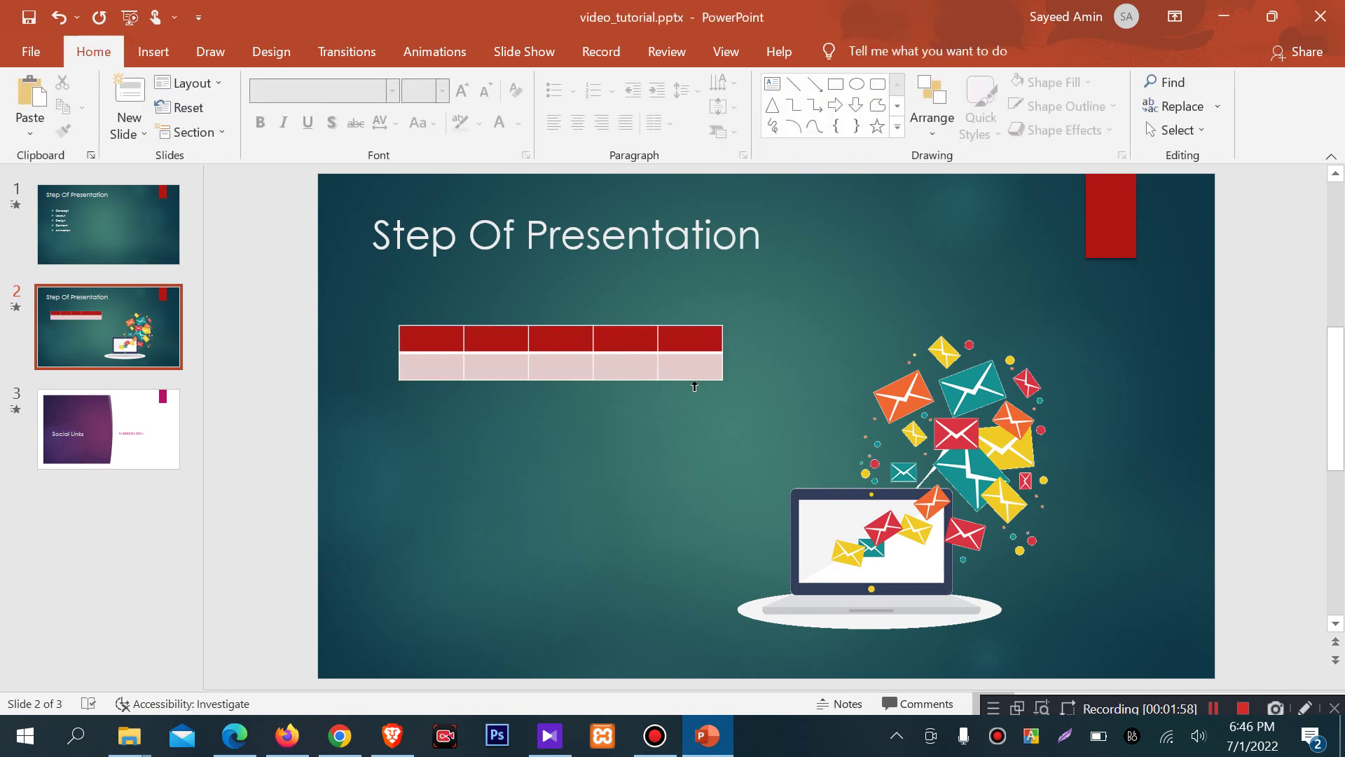
{"action": "key", "text": "ctrl+z"}
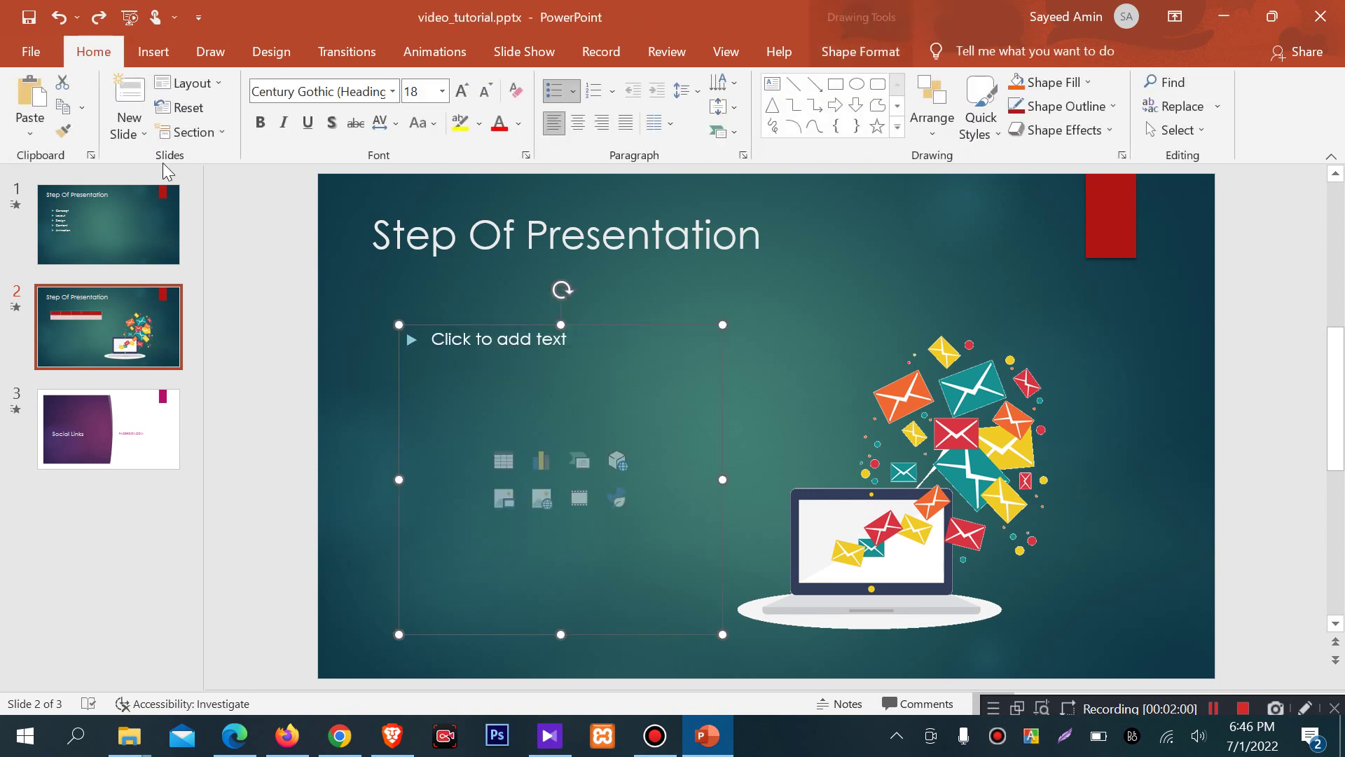
Step: Insert a 6×4 table from Insert > Table into the placeholder, then undo it
{"action": "left_click", "coordinate": [442, 333]}
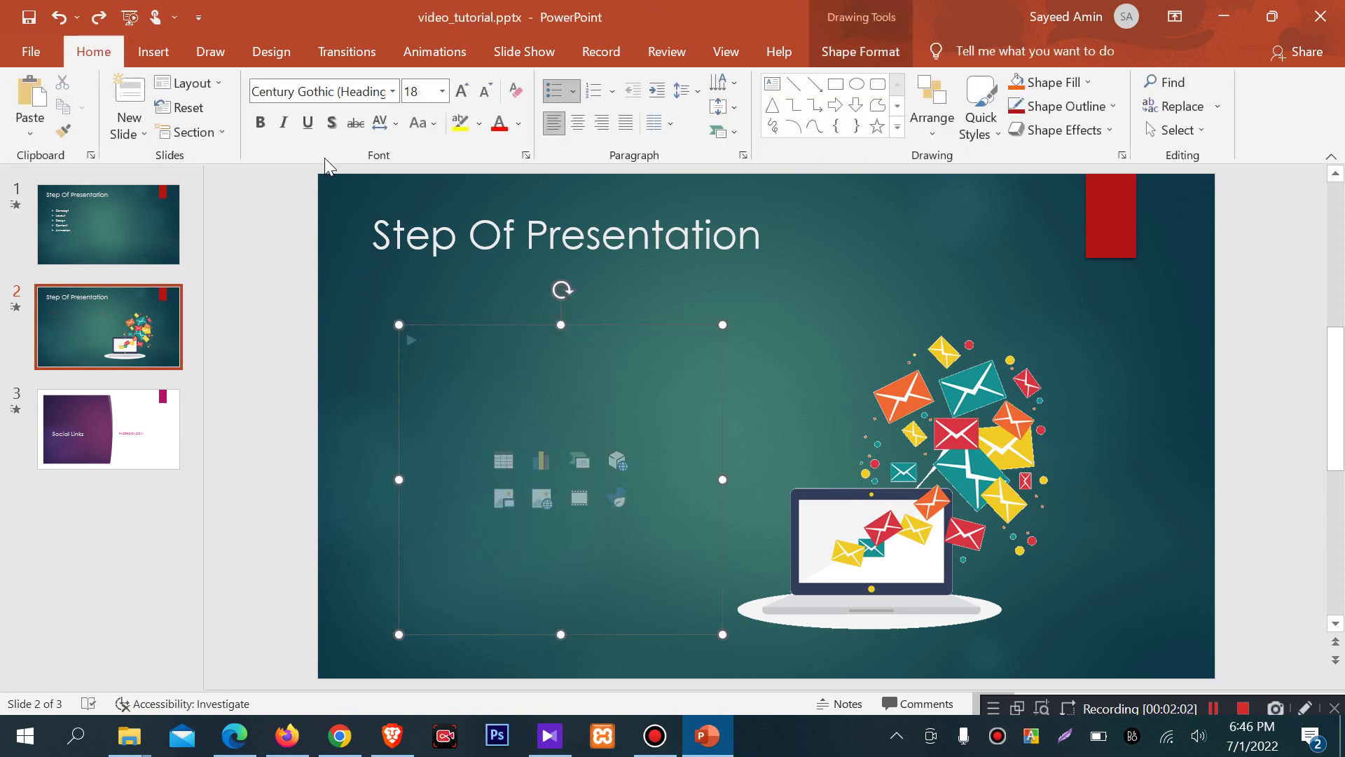
{"action": "left_click", "coordinate": [152, 51]}
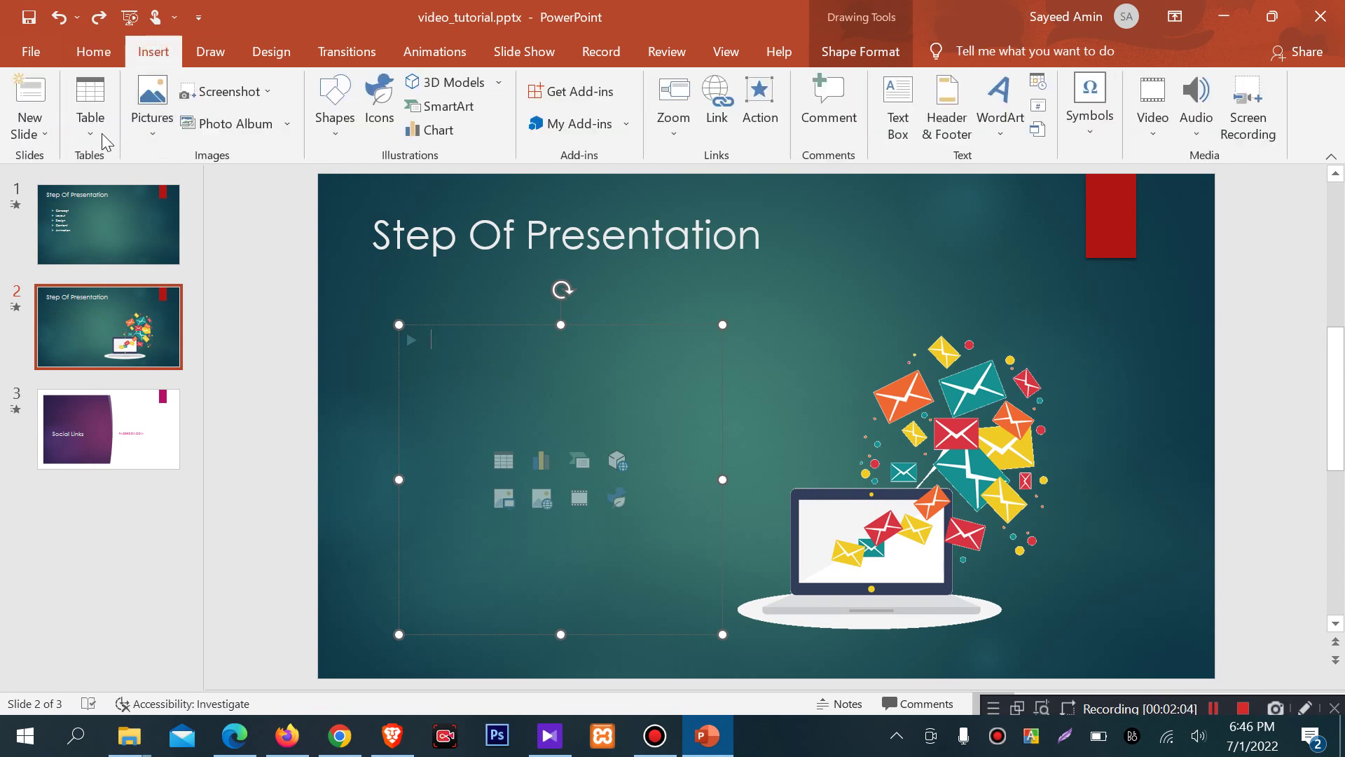
{"action": "left_click", "coordinate": [90, 130]}
{"action": "left_click", "coordinate": [187, 263]}
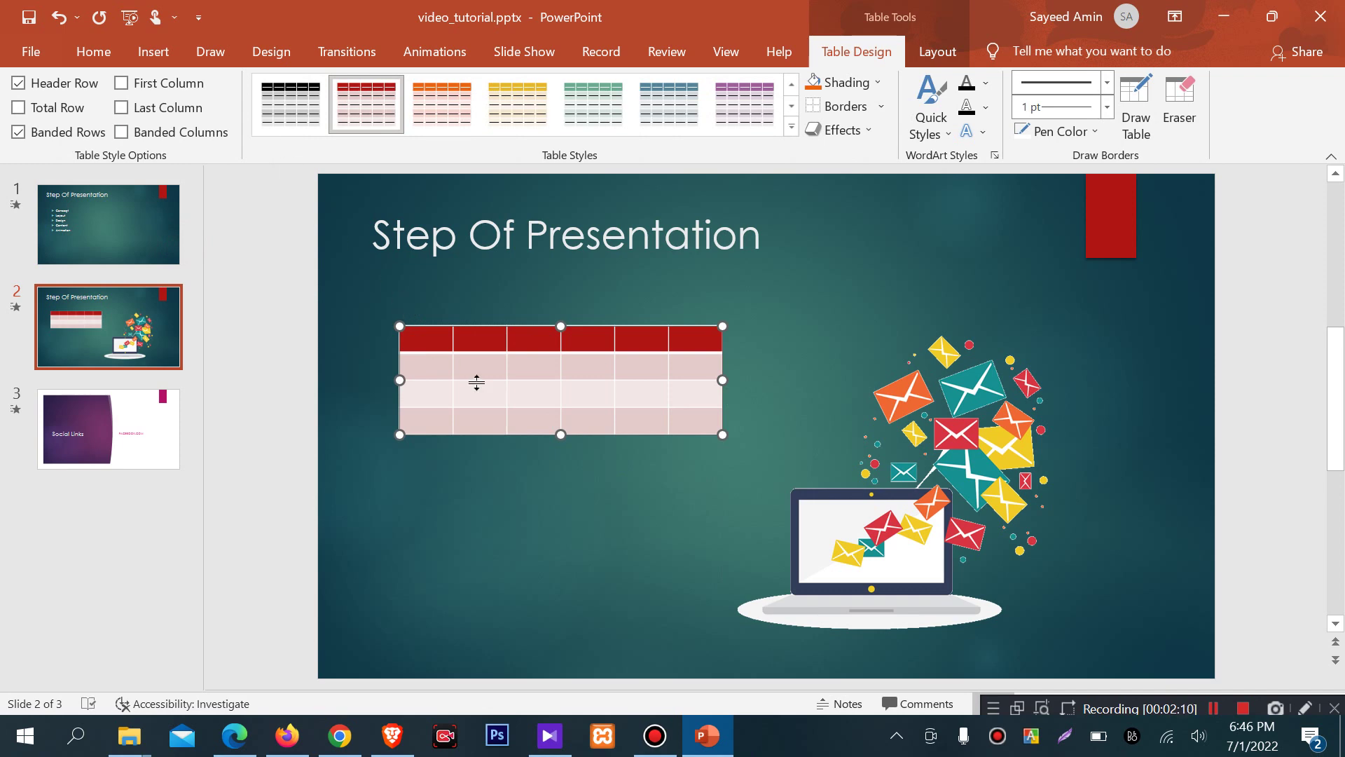
{"action": "key", "text": "ctrl+z"}
{"action": "left_click", "coordinate": [152, 51]}
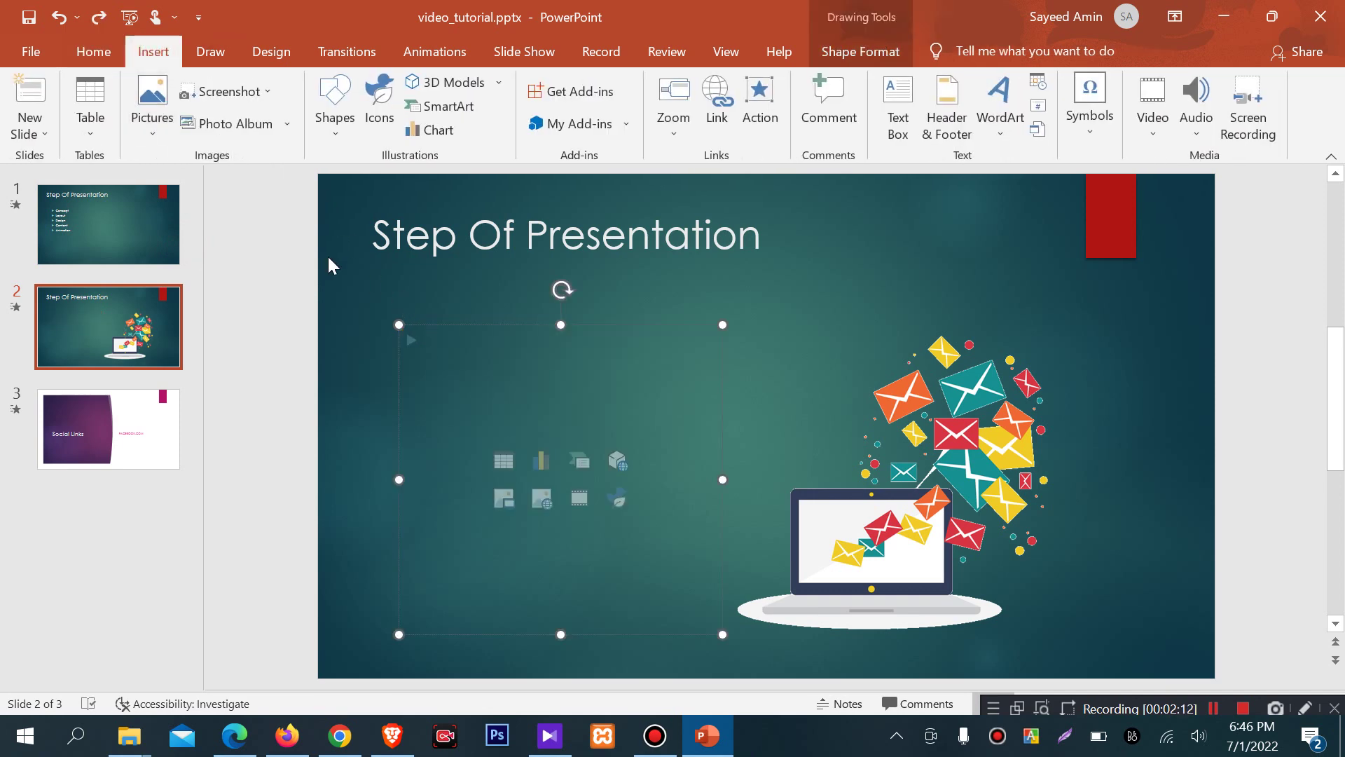
{"action": "left_click", "coordinate": [152, 132]}
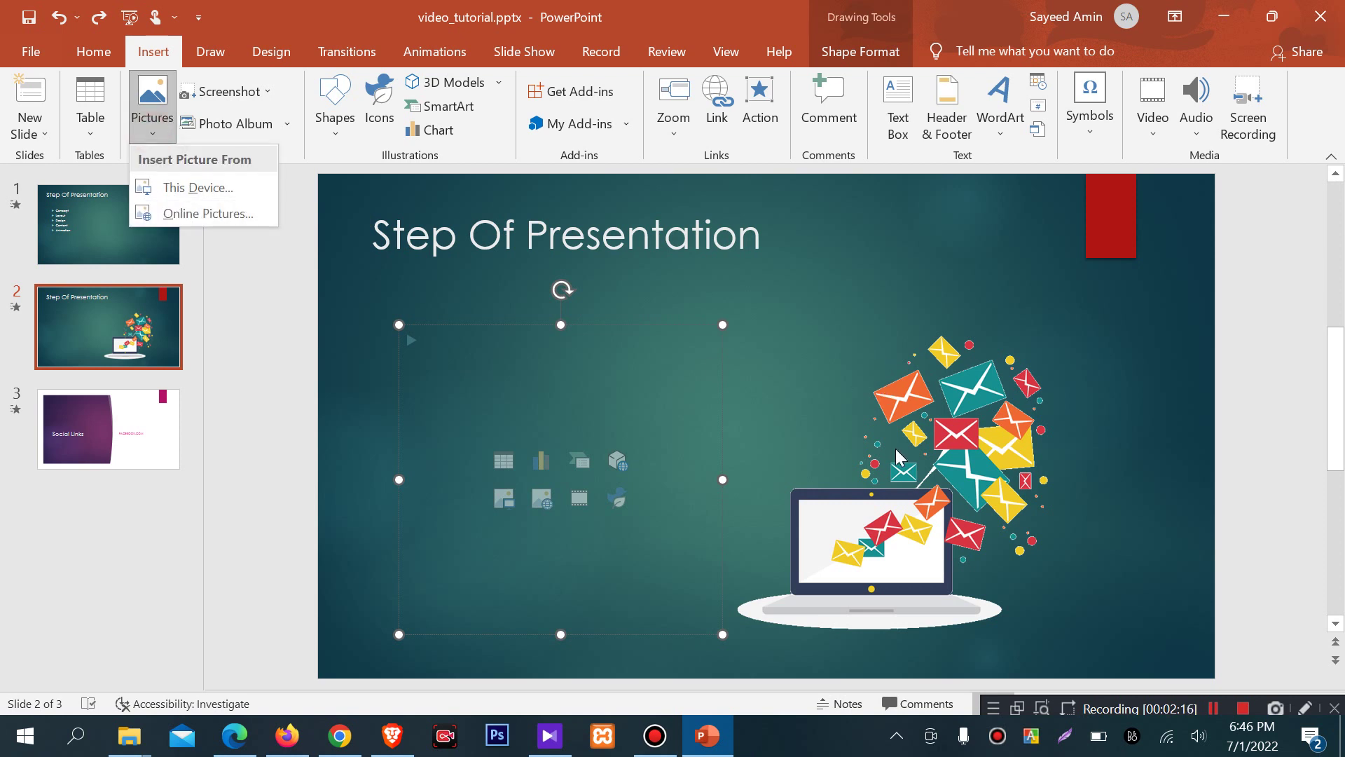
{"action": "left_click", "coordinate": [534, 345]}
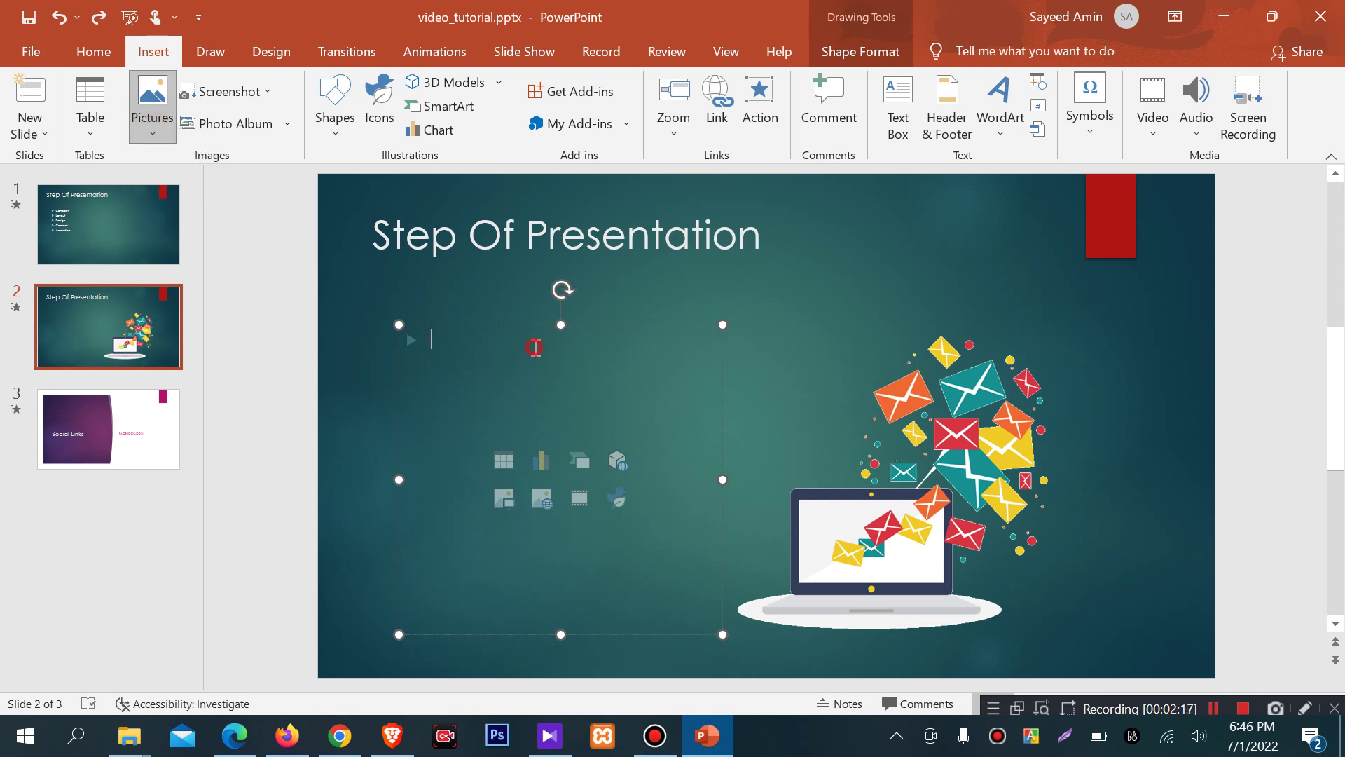
{"action": "left_click", "coordinate": [809, 322]}
{"action": "left_click", "coordinate": [605, 306]}
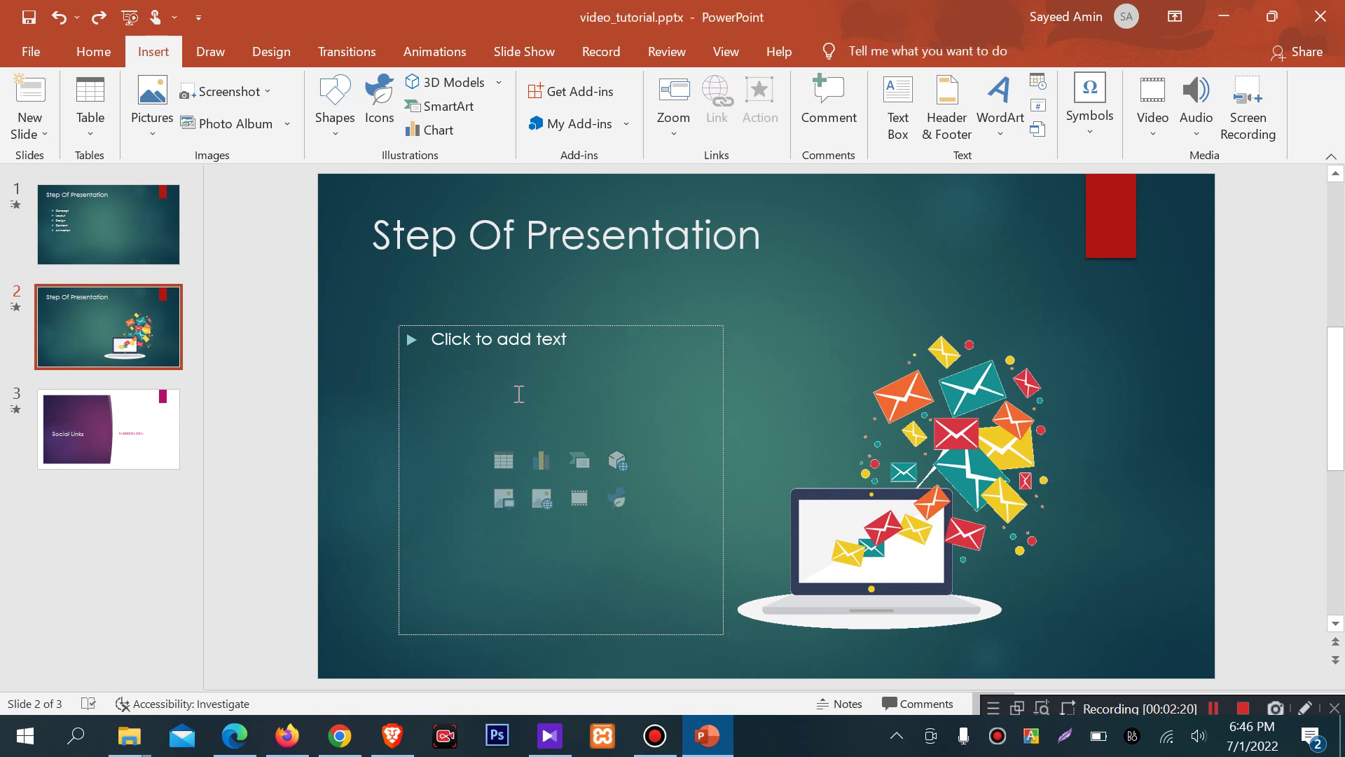
{"action": "left_click", "coordinate": [418, 224]}
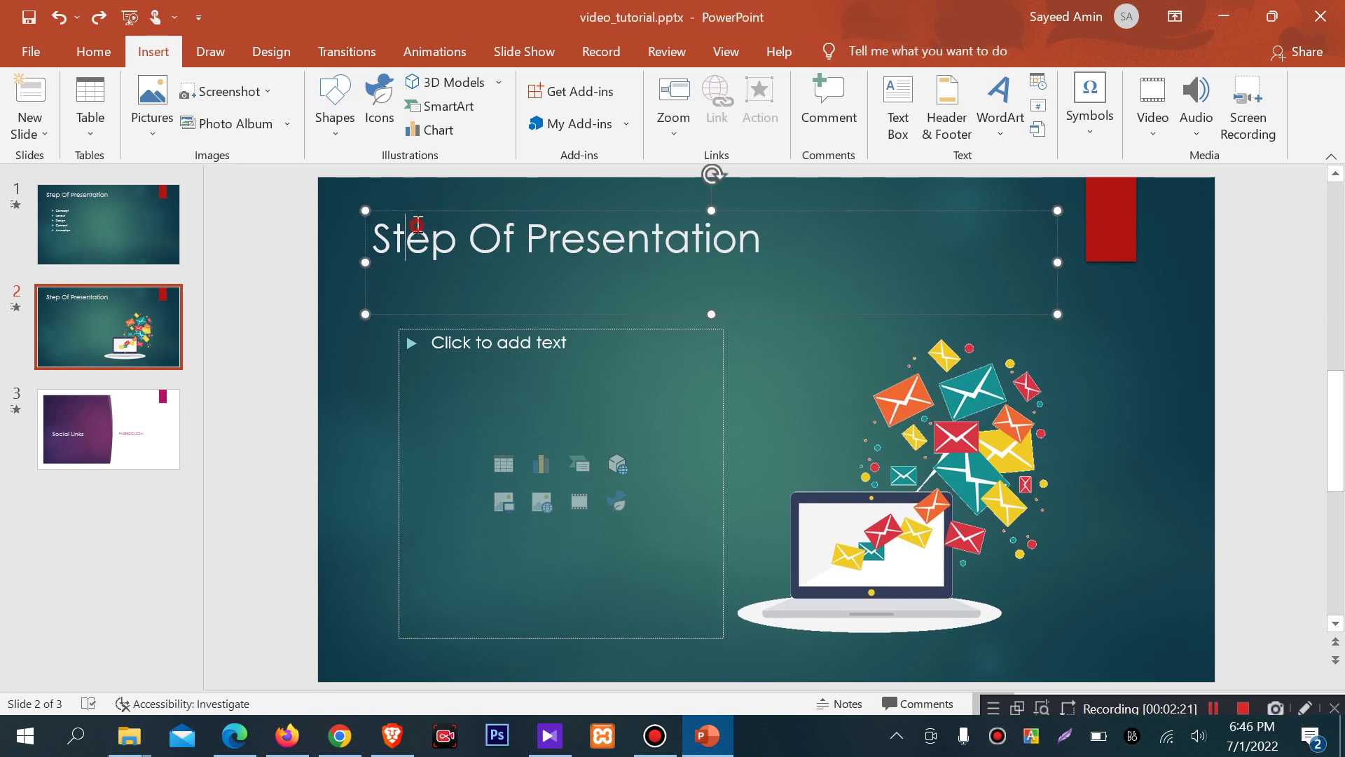
{"action": "left_click", "coordinate": [816, 237]}
{"action": "left_click_drag", "start_coordinate": [816, 236], "coordinate": [312, 240]}
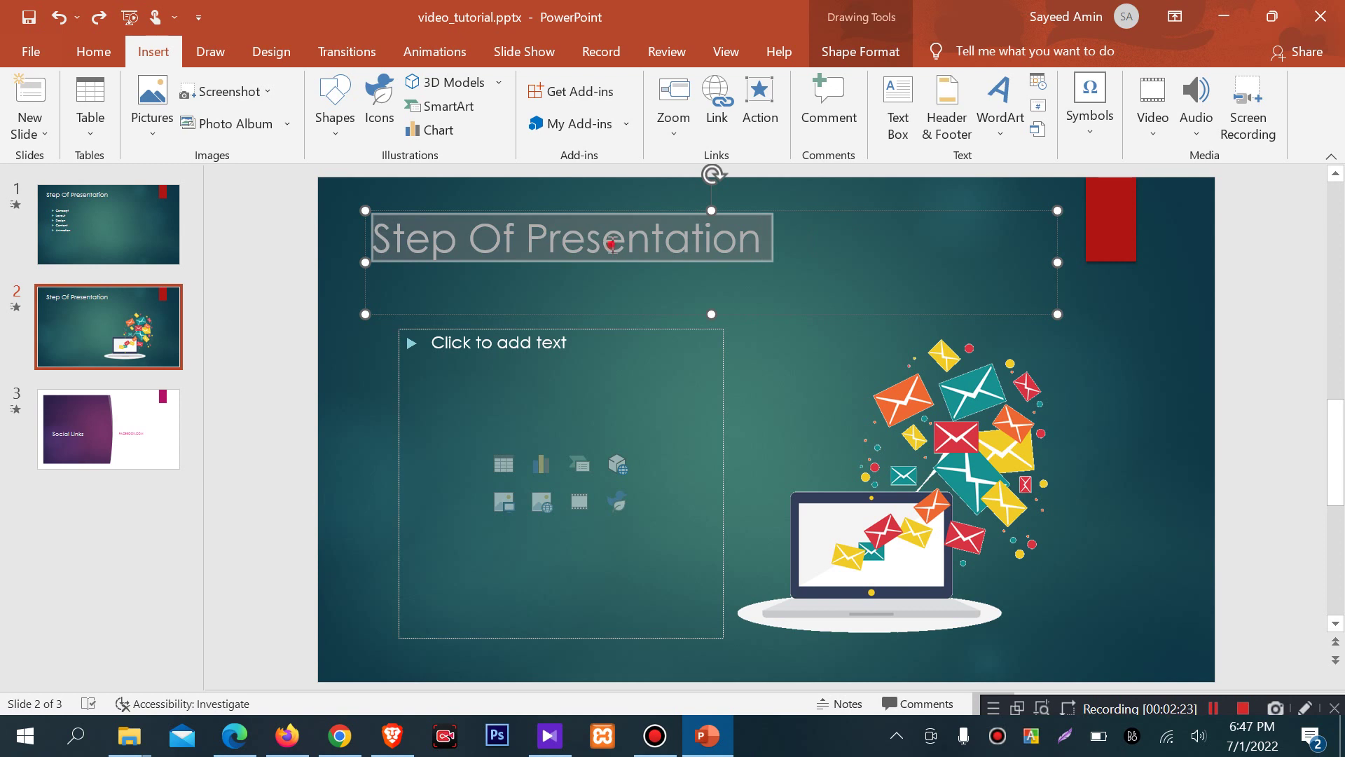
{"action": "left_click", "coordinate": [774, 240]}
{"action": "key", "text": "shift+Left"}
{"action": "left_click_drag", "start_coordinate": [553, 234], "coordinate": [372, 242]}
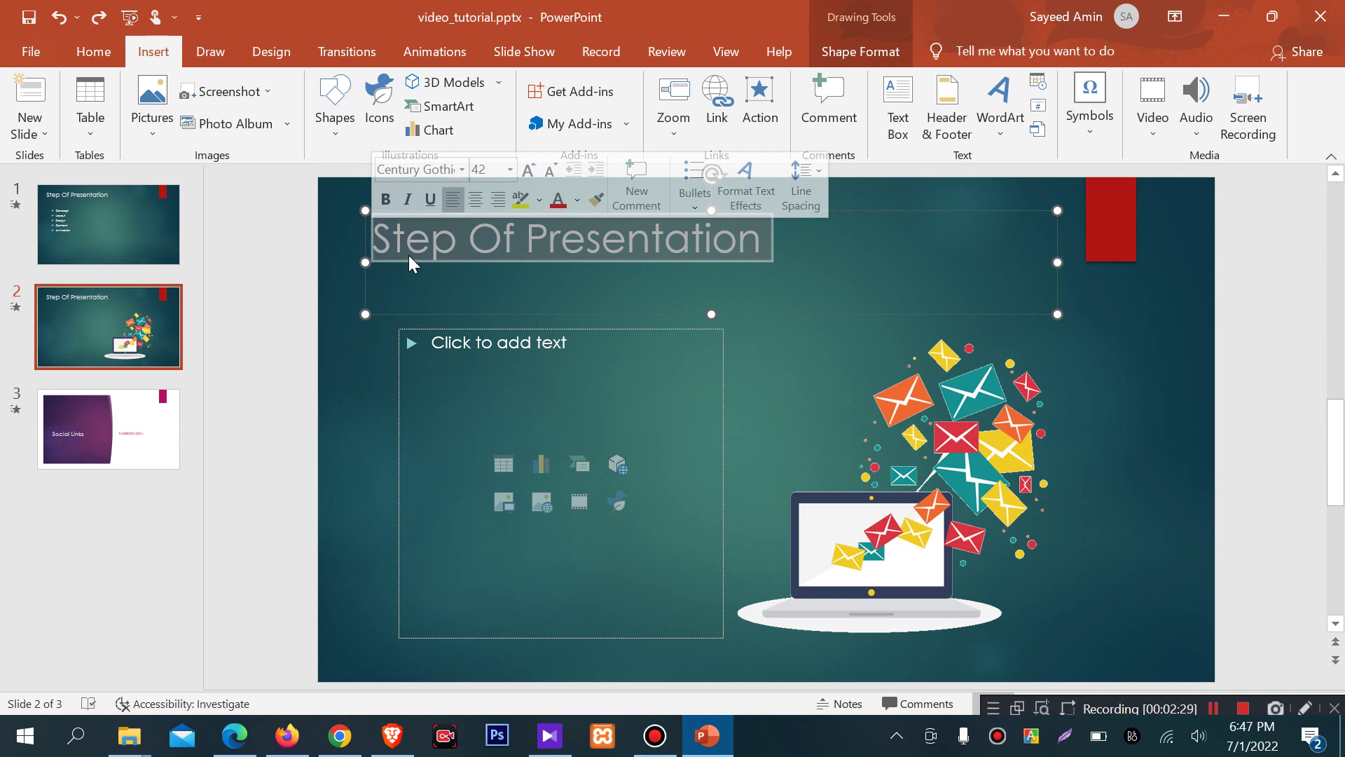
{"action": "left_click", "coordinate": [774, 238]}
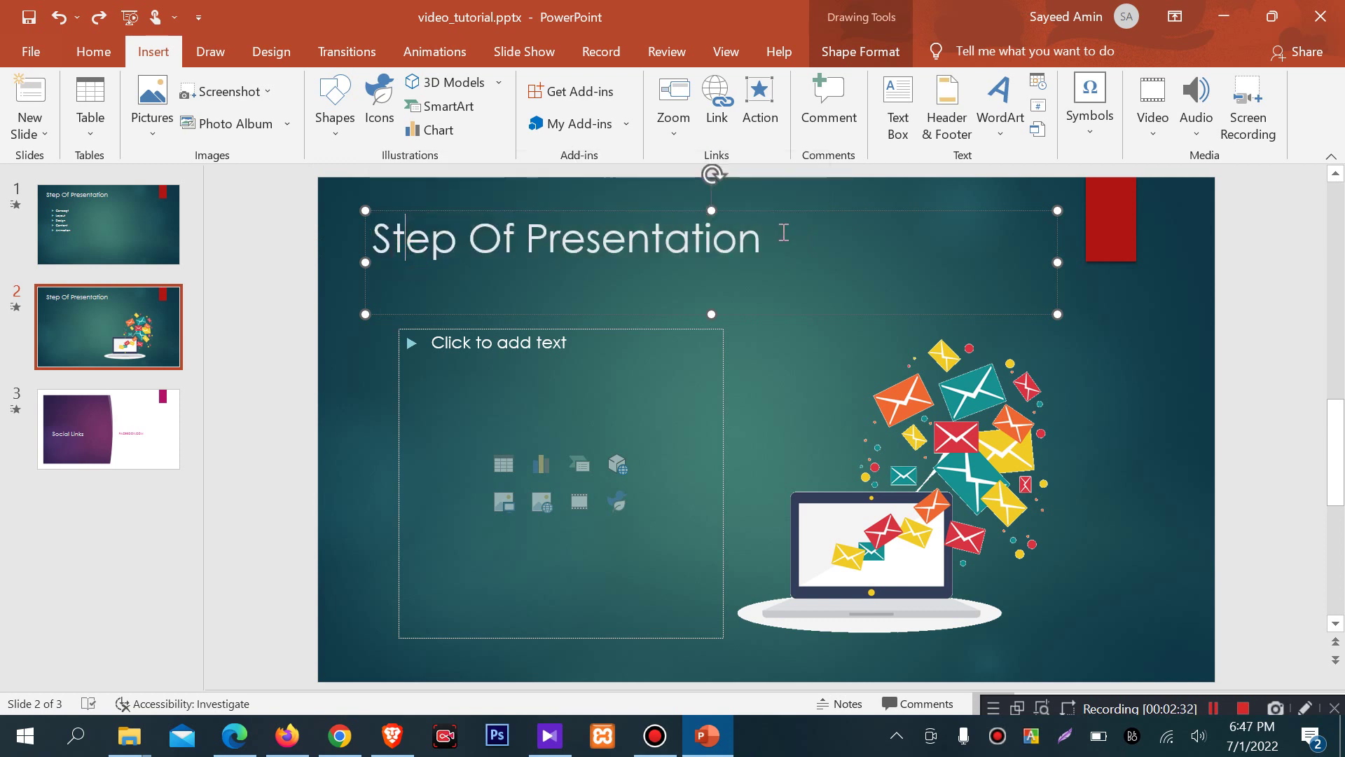
{"action": "left_click_drag", "start_coordinate": [774, 238], "coordinate": [304, 257]}
{"action": "left_click", "coordinate": [813, 246]}
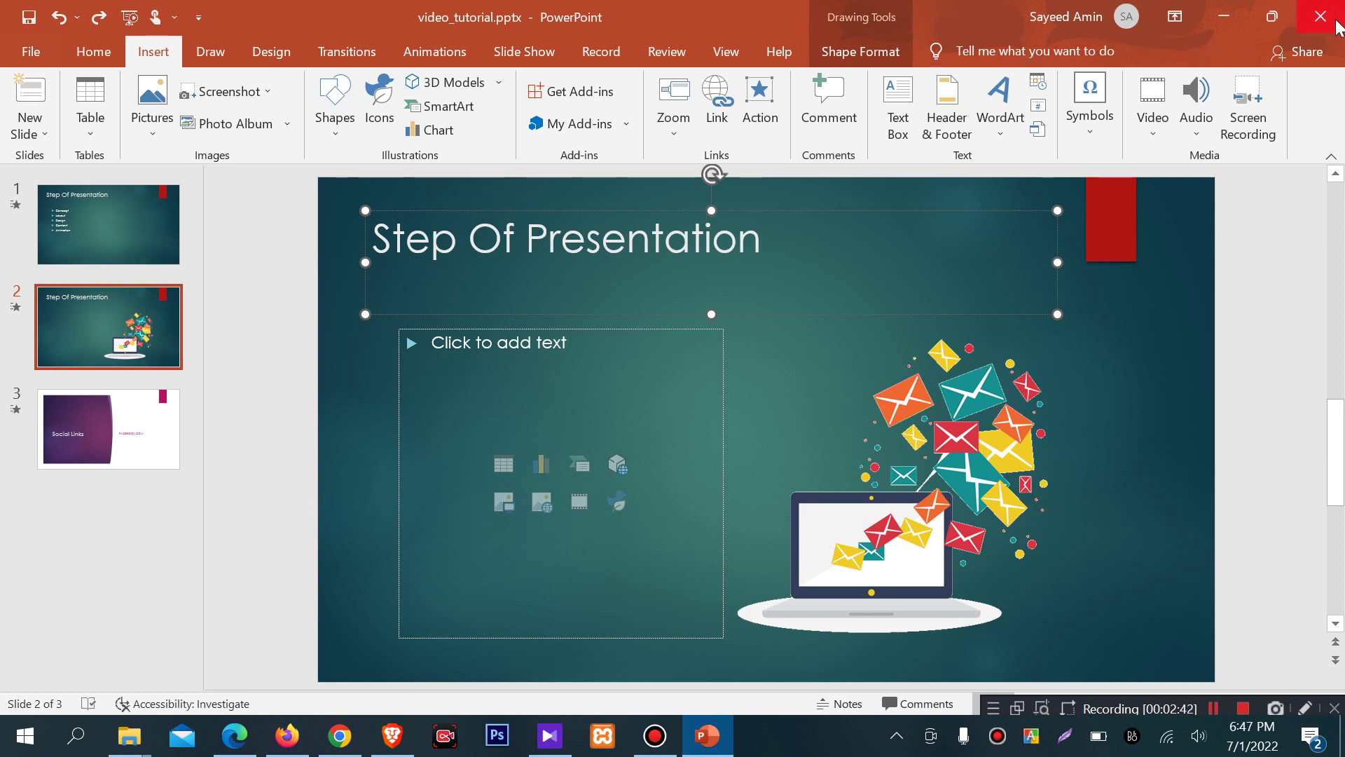
{"action": "left_click_drag", "start_coordinate": [785, 238], "coordinate": [348, 257]}
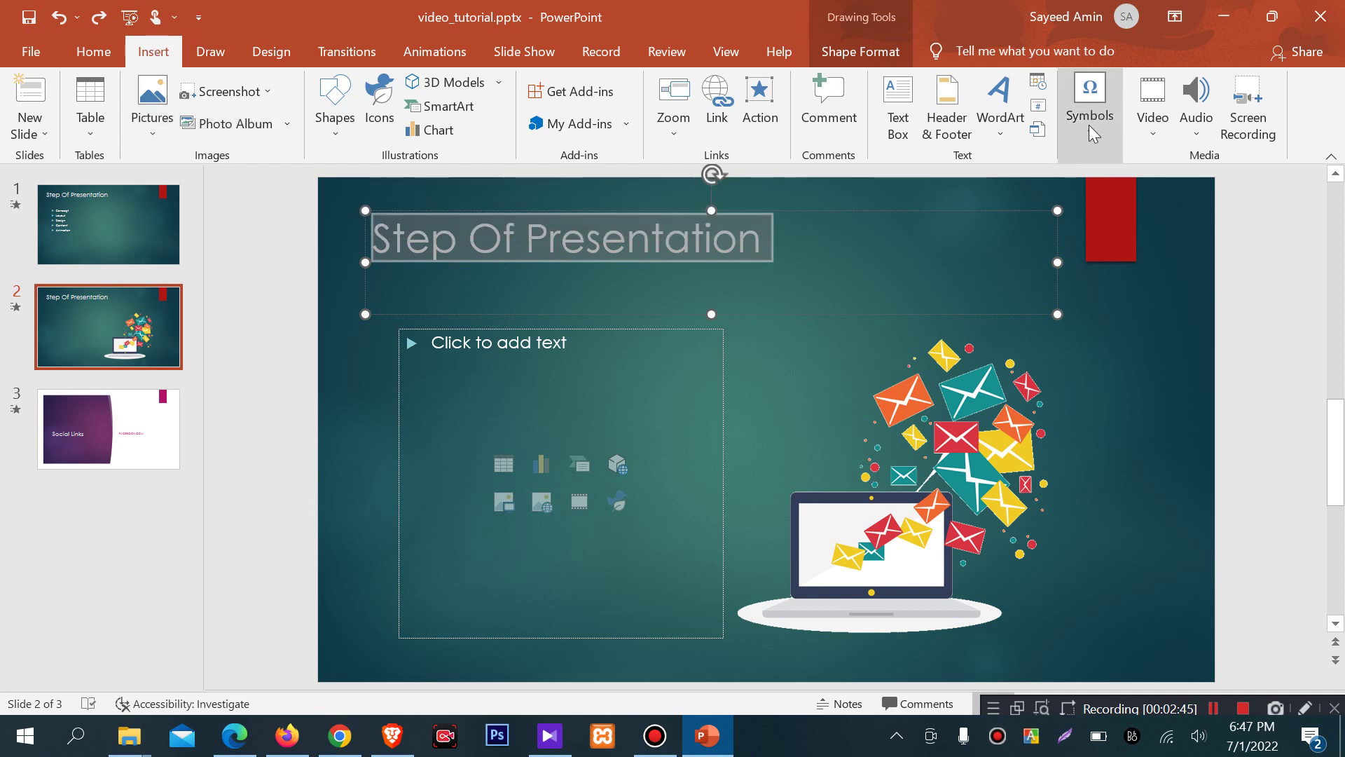
Step: Make a bold WordArt copy of 'Step Of Presentation' and drag it up beneath the original title
{"action": "left_click", "coordinate": [1017, 133]}
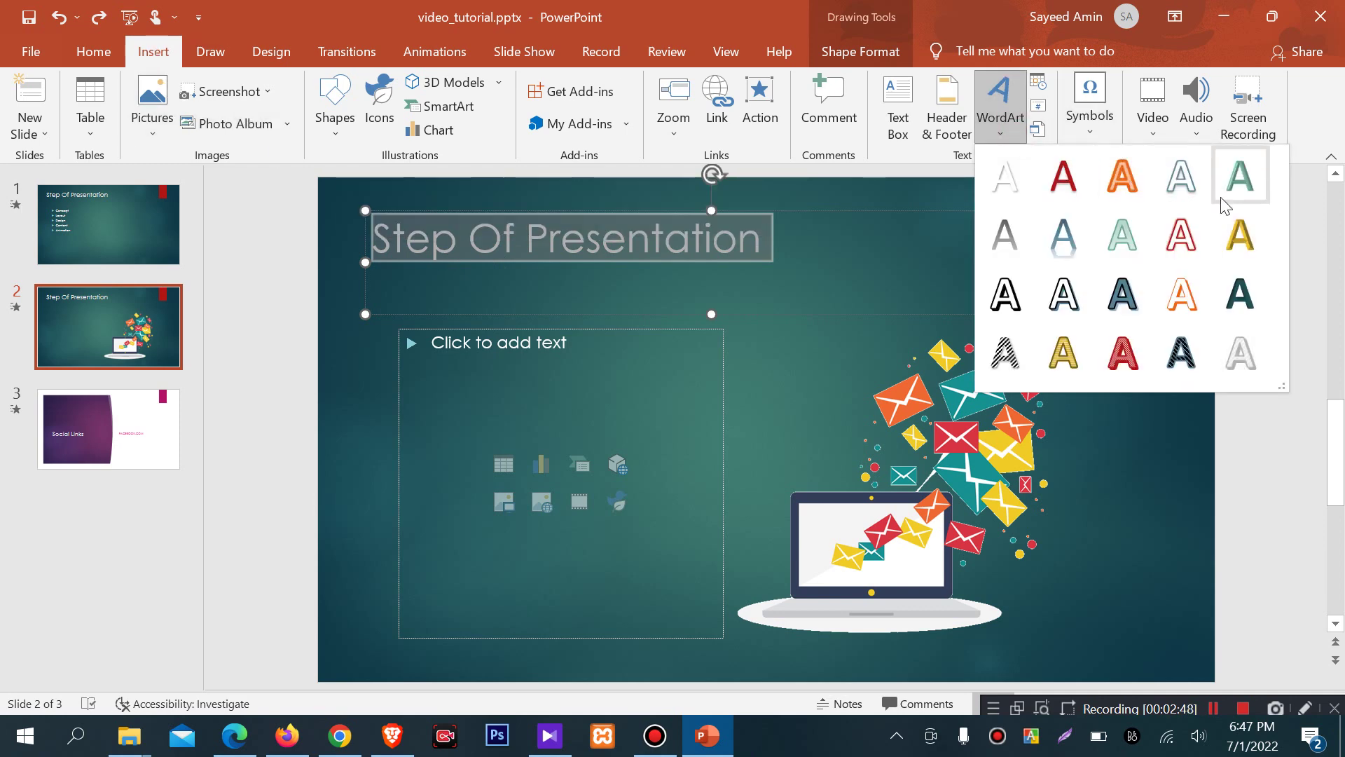
{"action": "left_click", "coordinate": [1203, 214]}
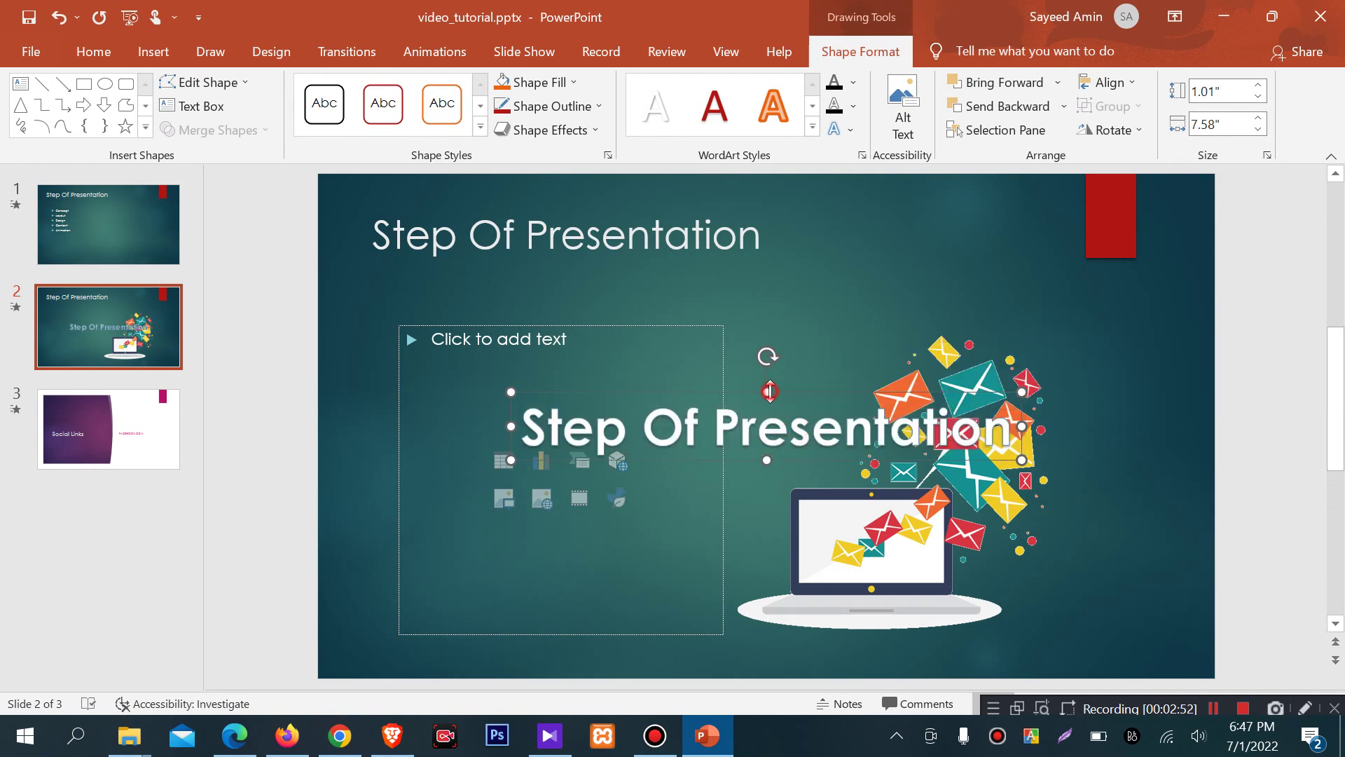
{"action": "mouse_move", "coordinate": [786, 392]}
{"action": "left_mouse_down"}
{"action": "mouse_move", "coordinate": [830, 367]}
{"action": "mouse_move", "coordinate": [784, 385]}
{"action": "left_mouse_up"}
{"action": "left_click", "coordinate": [744, 413]}
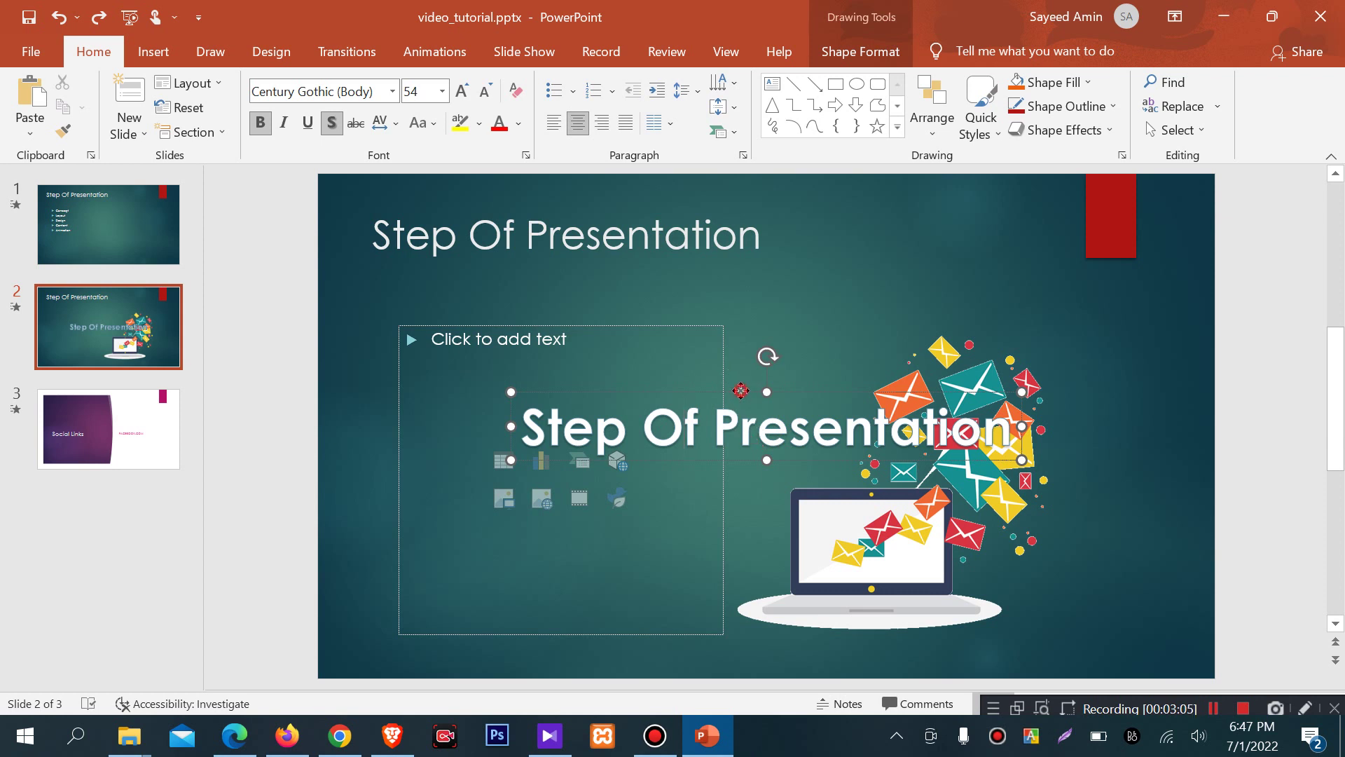
{"action": "mouse_move", "coordinate": [746, 378]}
{"action": "left_mouse_down"}
{"action": "mouse_move", "coordinate": [746, 334]}
{"action": "mouse_move", "coordinate": [863, 229]}
{"action": "mouse_move", "coordinate": [810, 257]}
{"action": "left_mouse_up"}
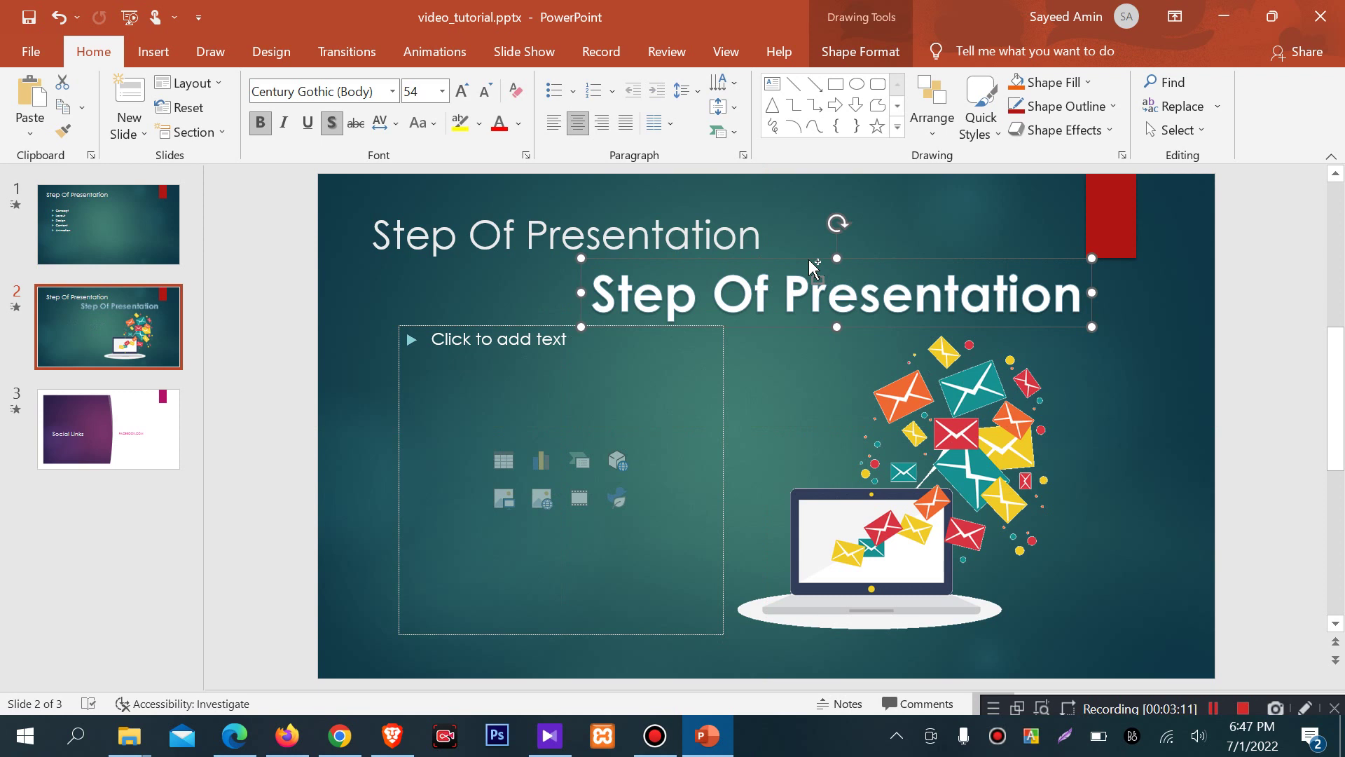
{"action": "key", "text": "ctrl+z"}
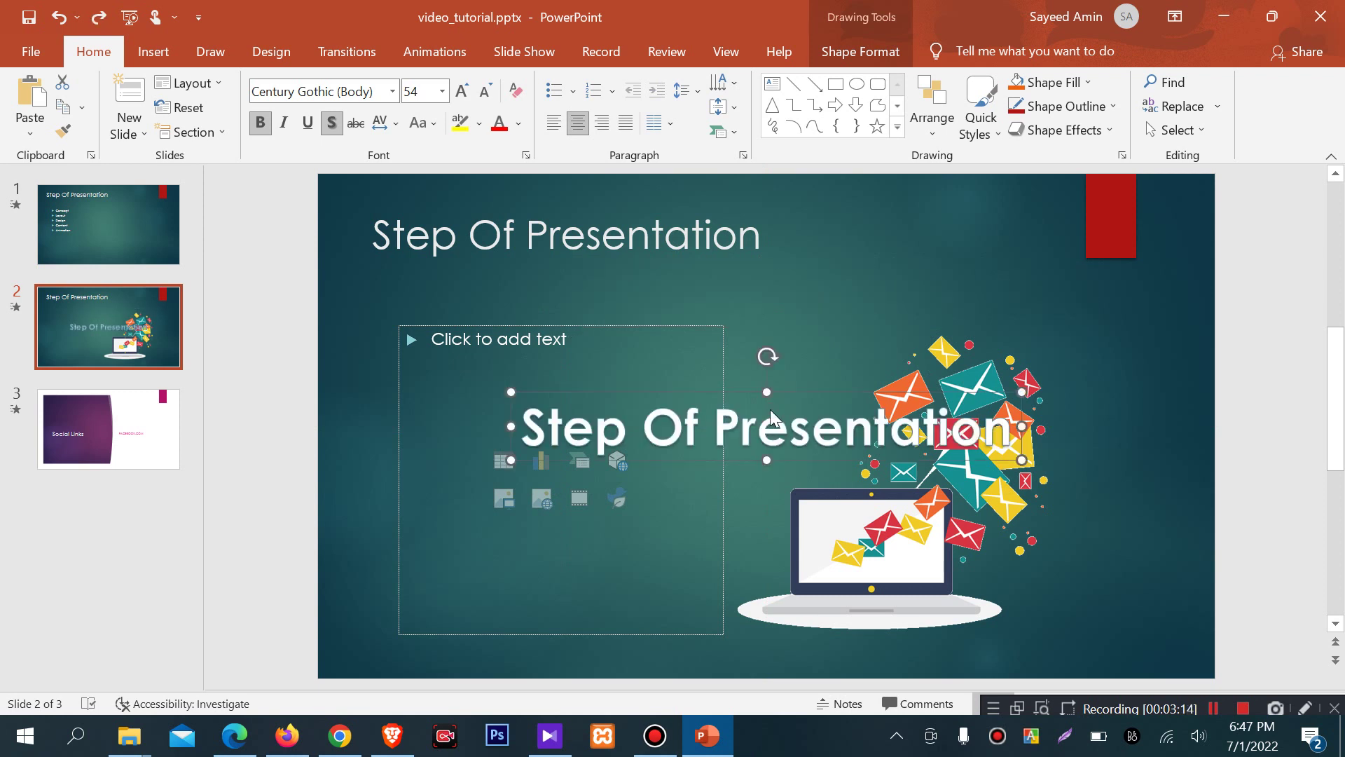
Step: Undo the WordArt copy, then select the title text and show the Insert > WordArt style gallery
{"action": "key", "text": "ctrl+z"}
{"action": "left_click", "coordinate": [766, 405]}
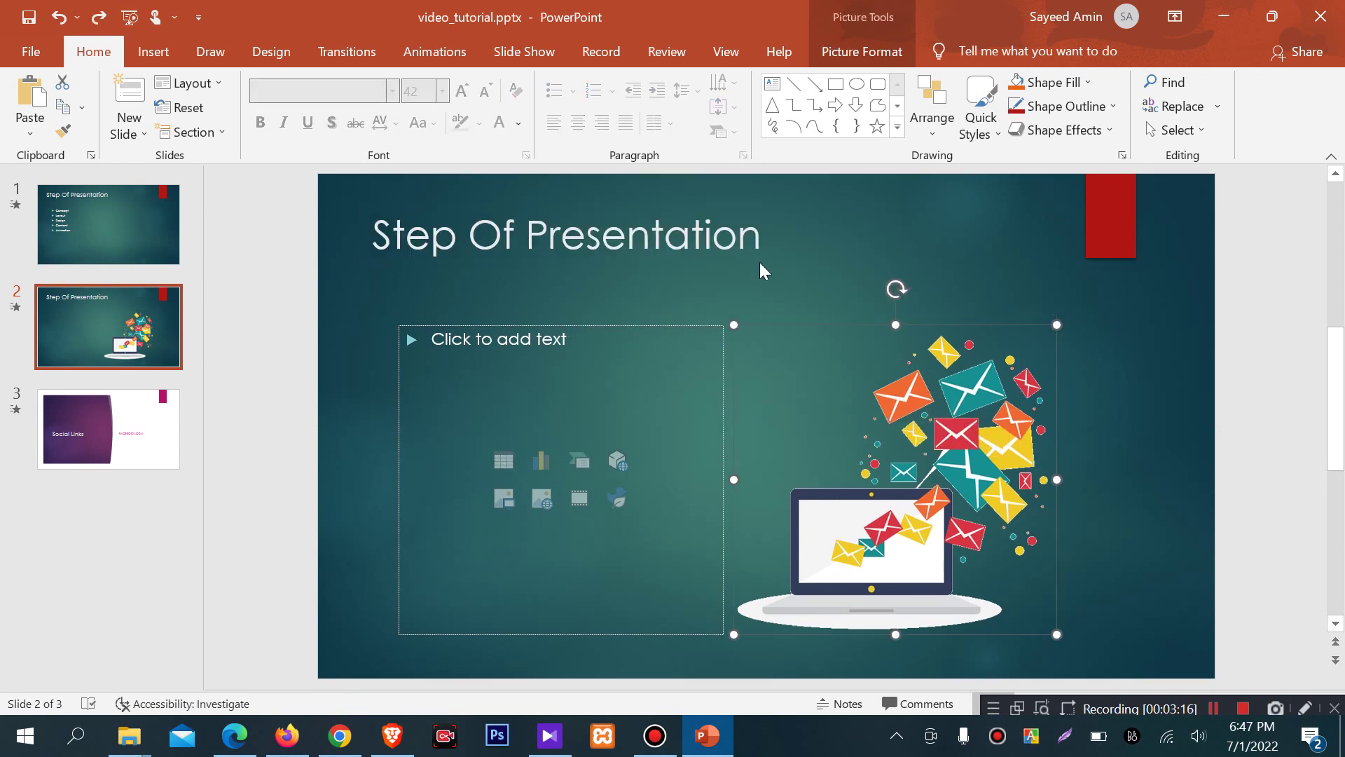
{"action": "left_click", "coordinate": [770, 246]}
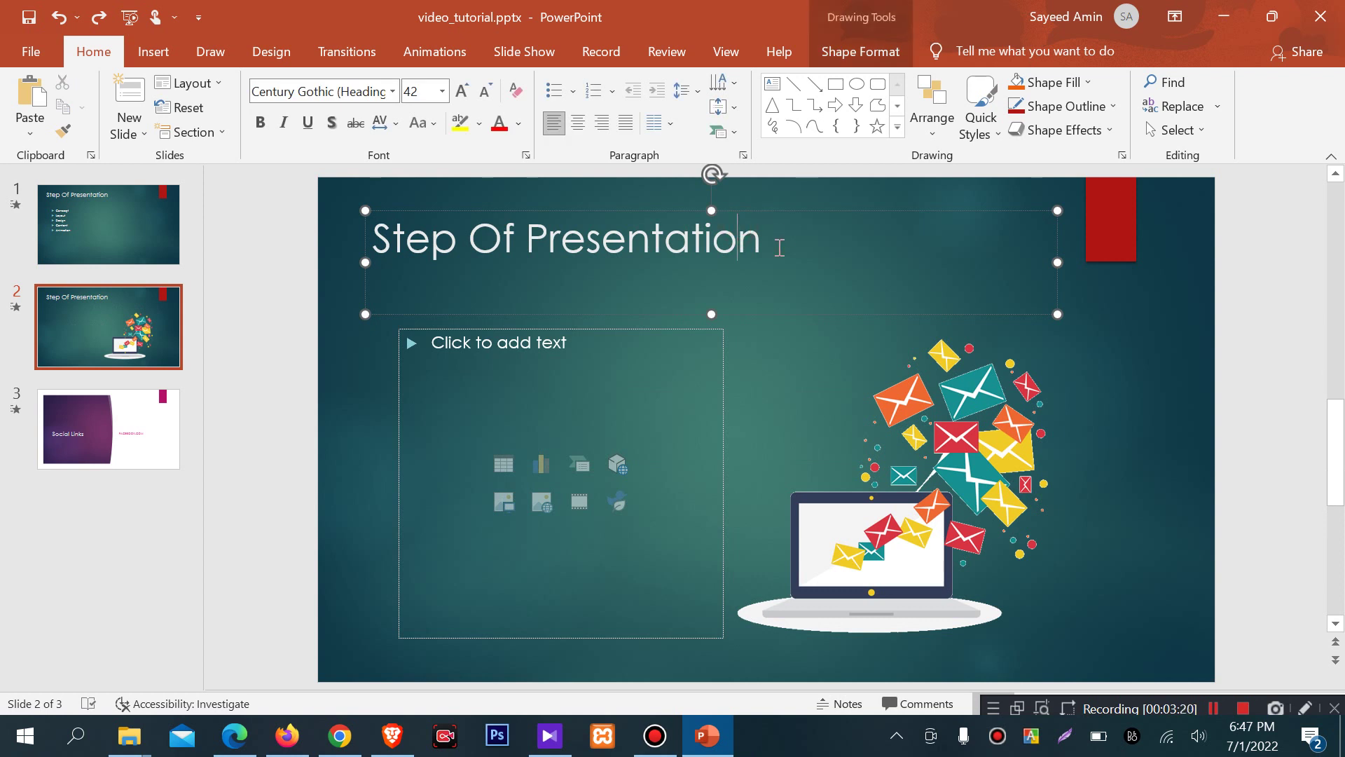
{"action": "triple_click", "coordinate": [779, 242]}
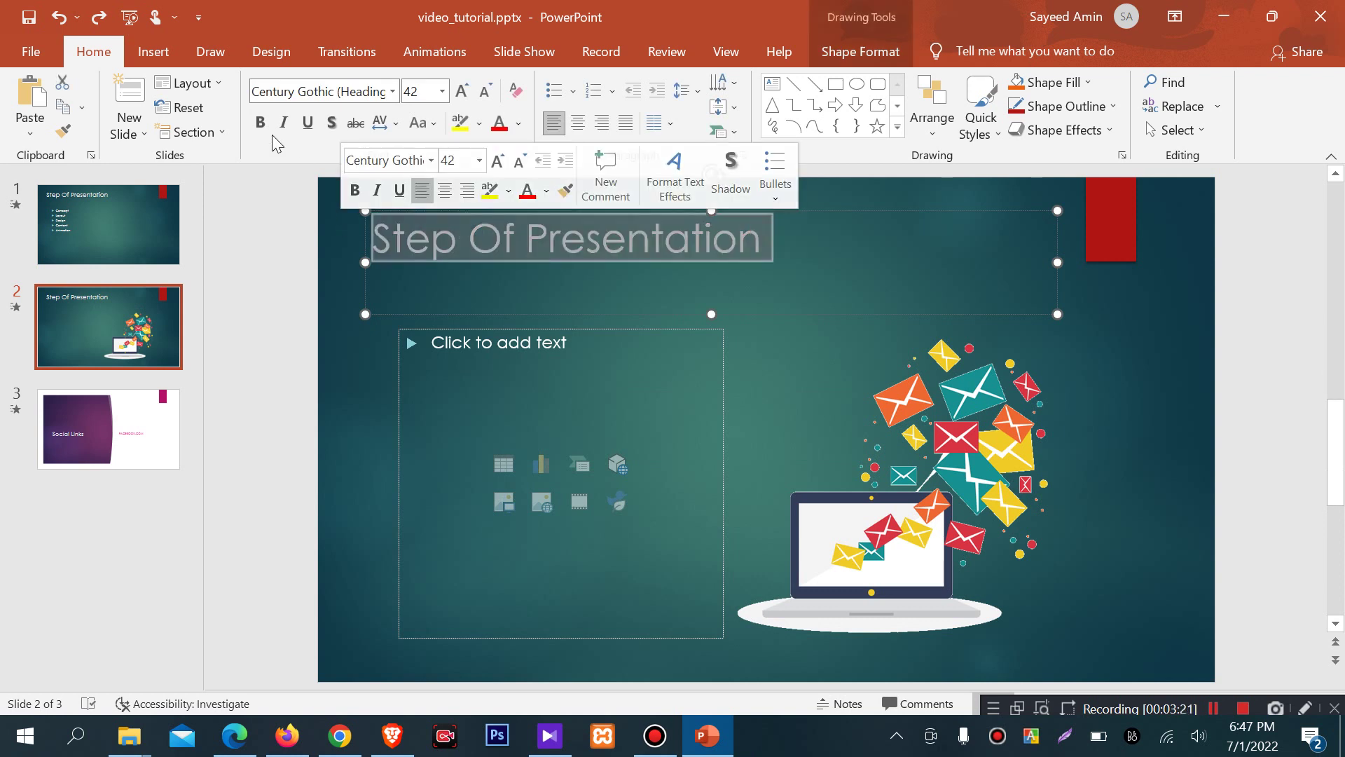
{"action": "left_click", "coordinate": [153, 52]}
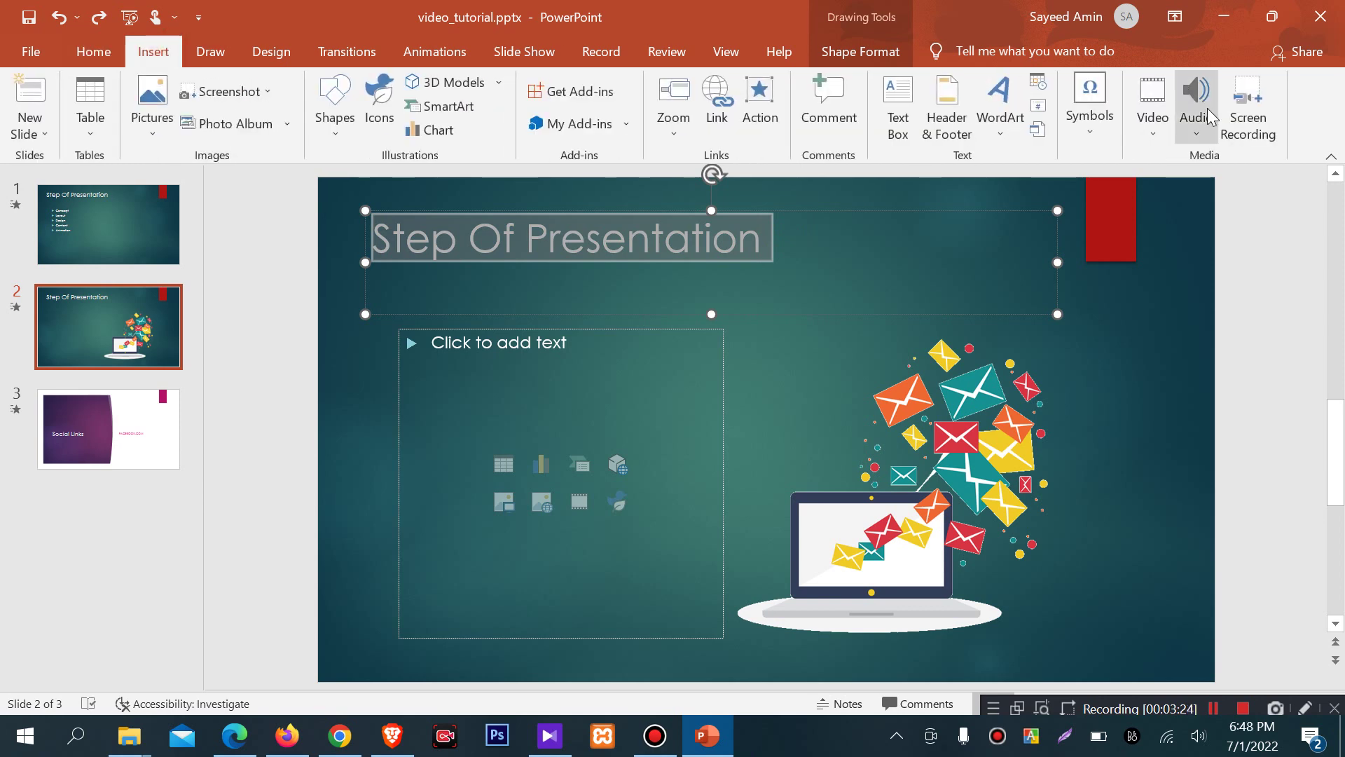
{"action": "left_click", "coordinate": [1001, 120]}
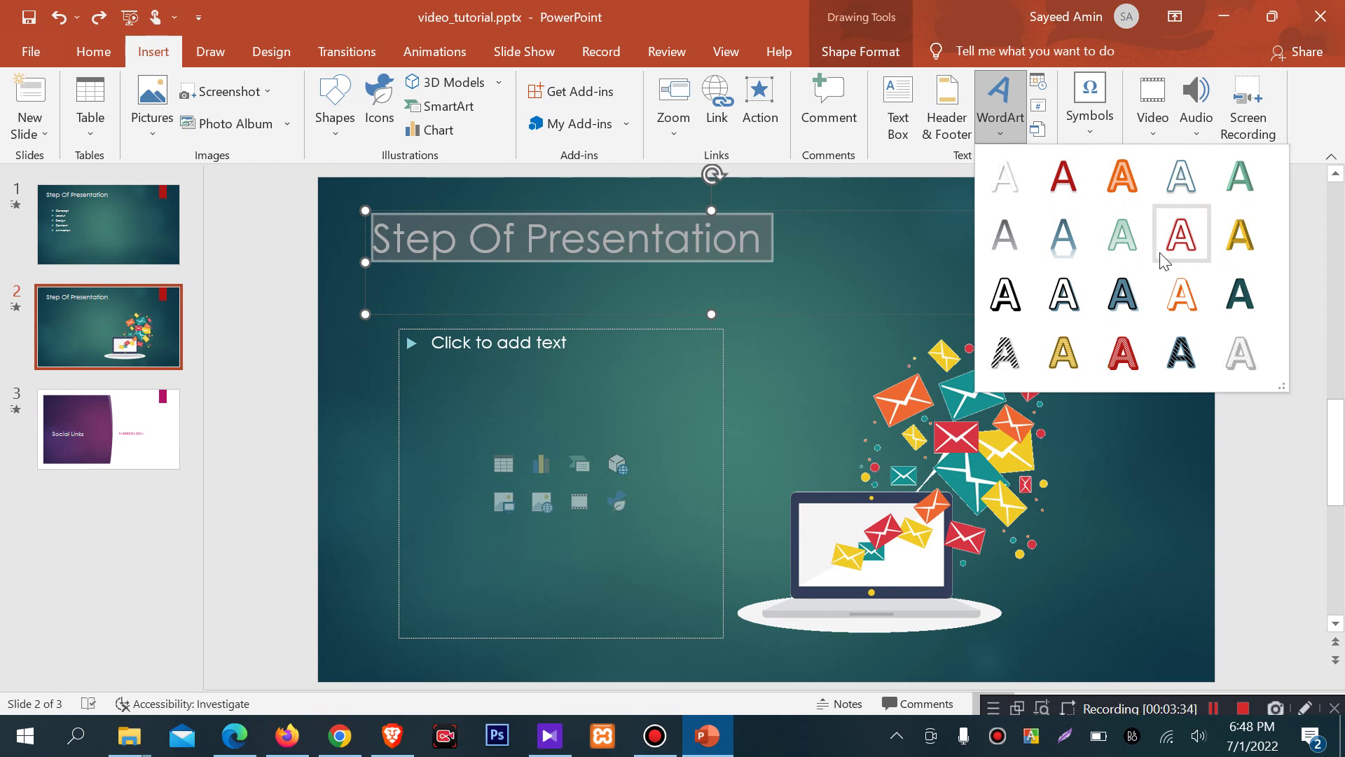
Step: Add 'Step Of Presentation' as orange-outlined WordArt, then check the laptop picture and content placeholder
{"action": "left_click", "coordinate": [1181, 301]}
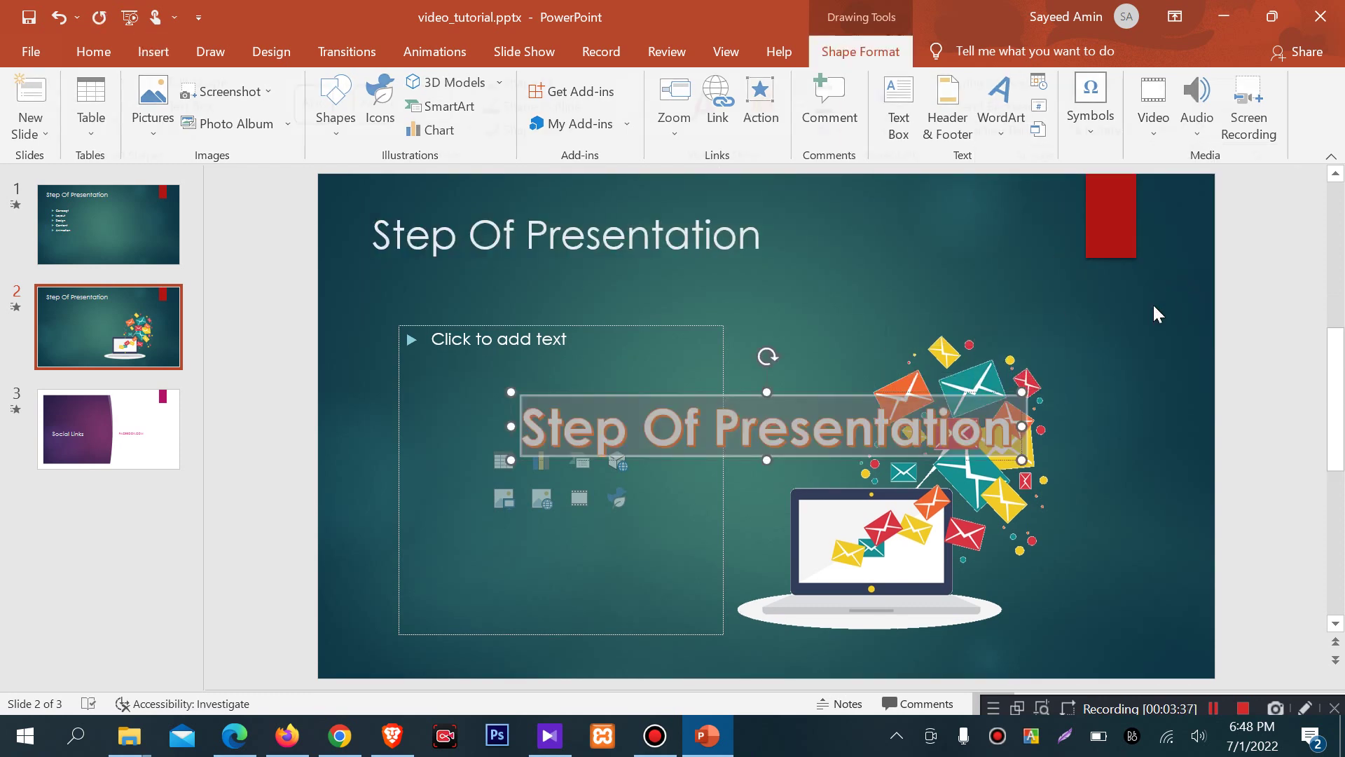
{"action": "left_click", "coordinate": [741, 428]}
{"action": "left_click", "coordinate": [745, 390]}
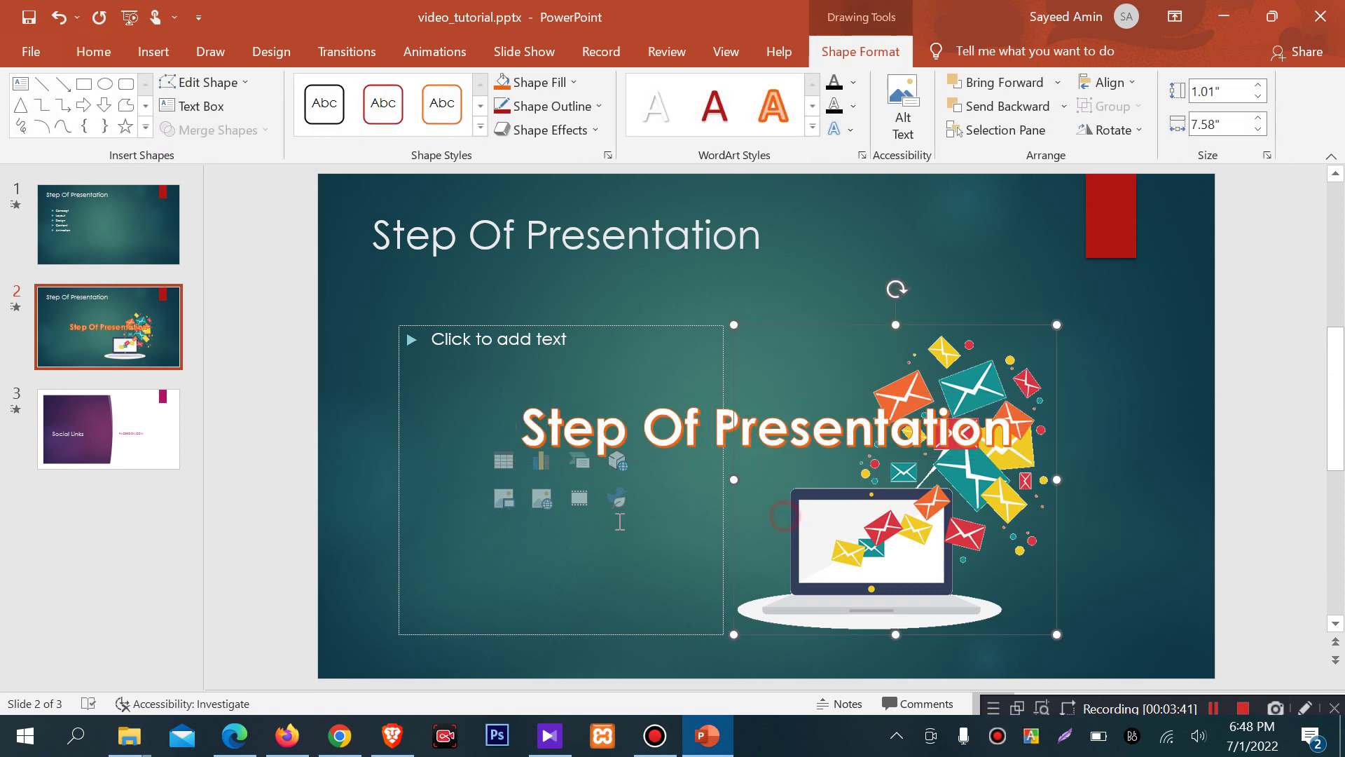
{"action": "left_click", "coordinate": [579, 360]}
{"action": "left_click", "coordinate": [843, 358]}
{"action": "left_click", "coordinate": [644, 519]}
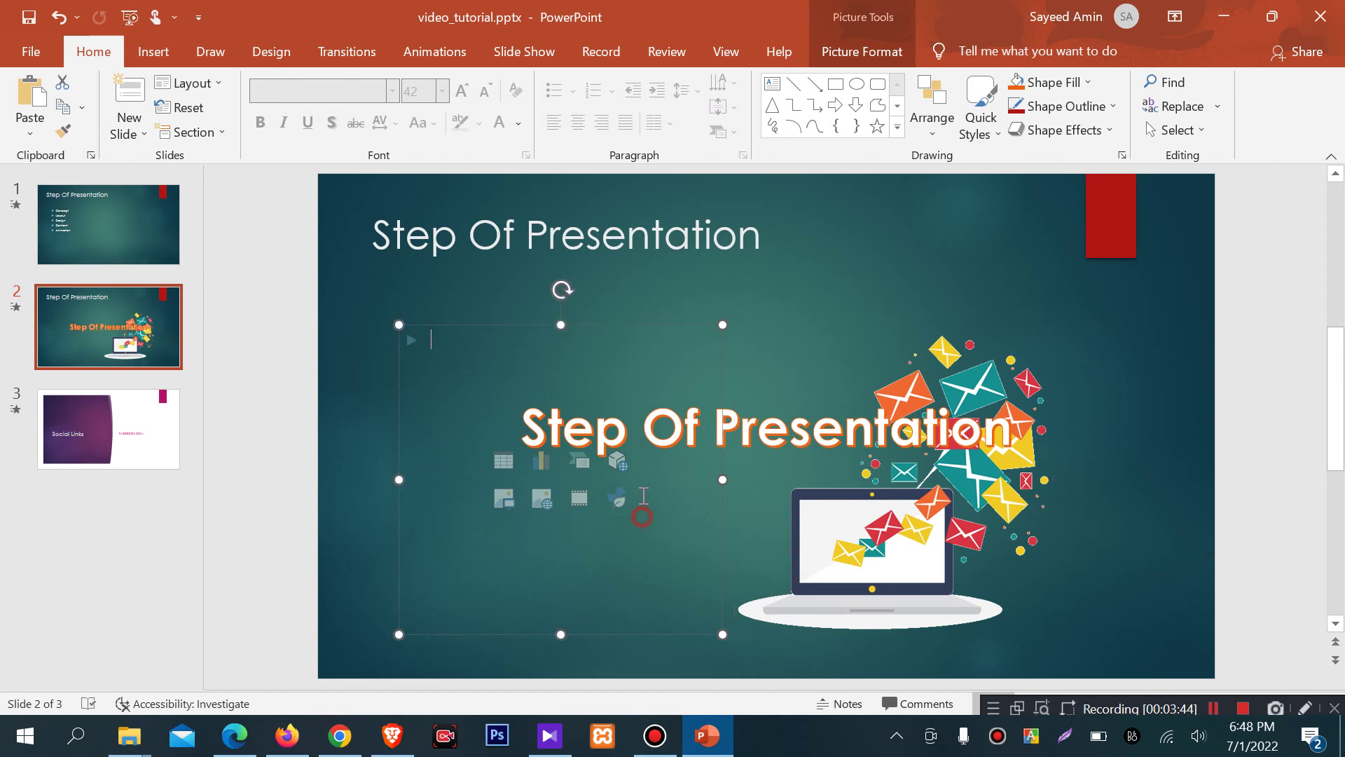
{"action": "left_click", "coordinate": [819, 360]}
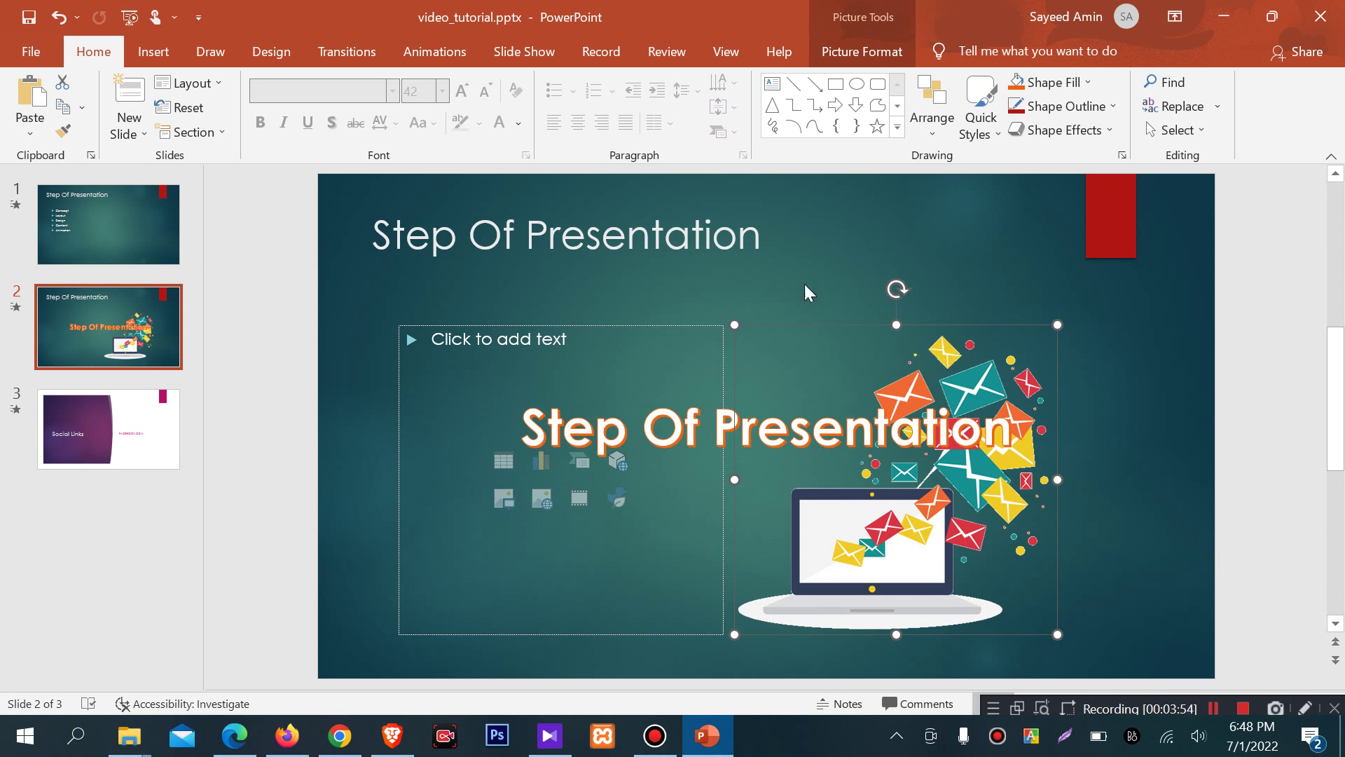
{"action": "left_click", "coordinate": [1214, 708]}
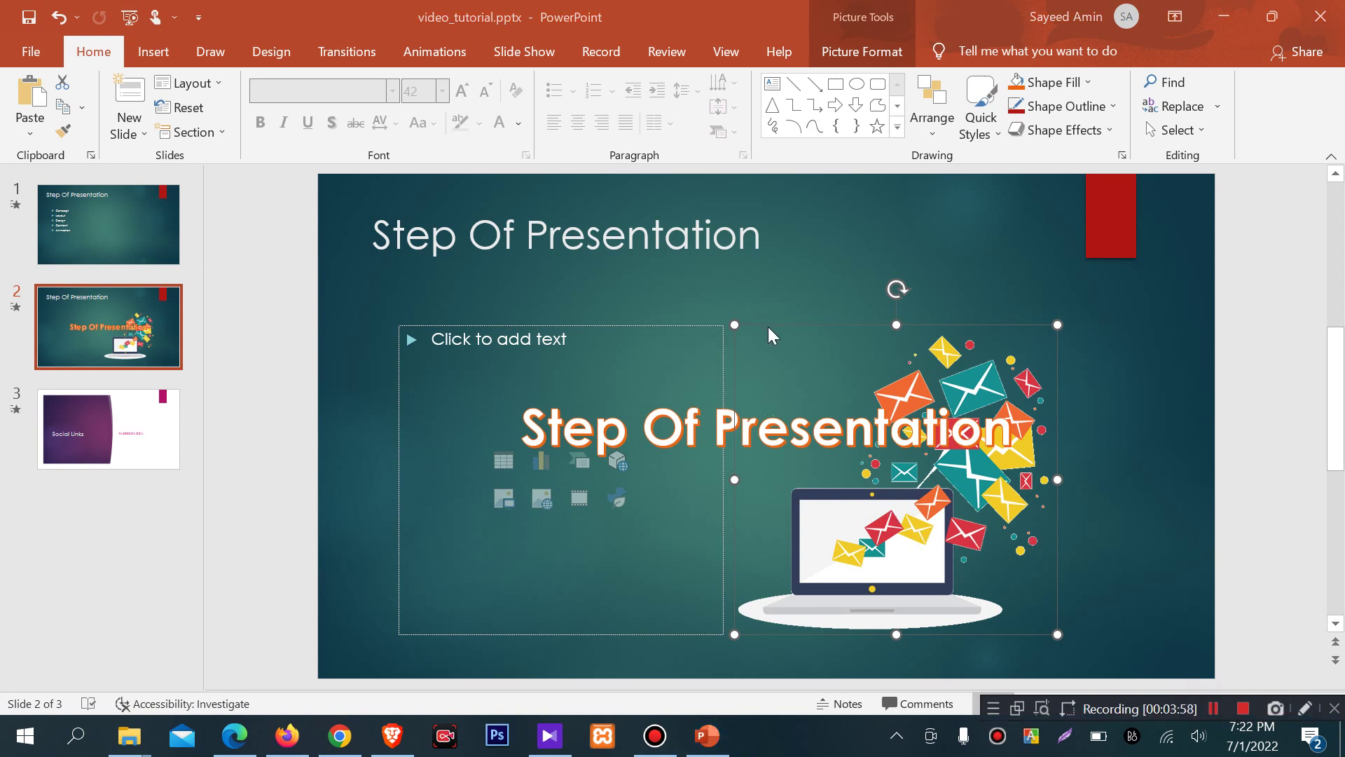
Step: Move the laptop picture further right and the orange WordArt up to the slide top
{"action": "left_click_drag", "start_coordinate": [771, 329], "coordinate": [853, 328]}
{"action": "left_click", "coordinate": [754, 396]}
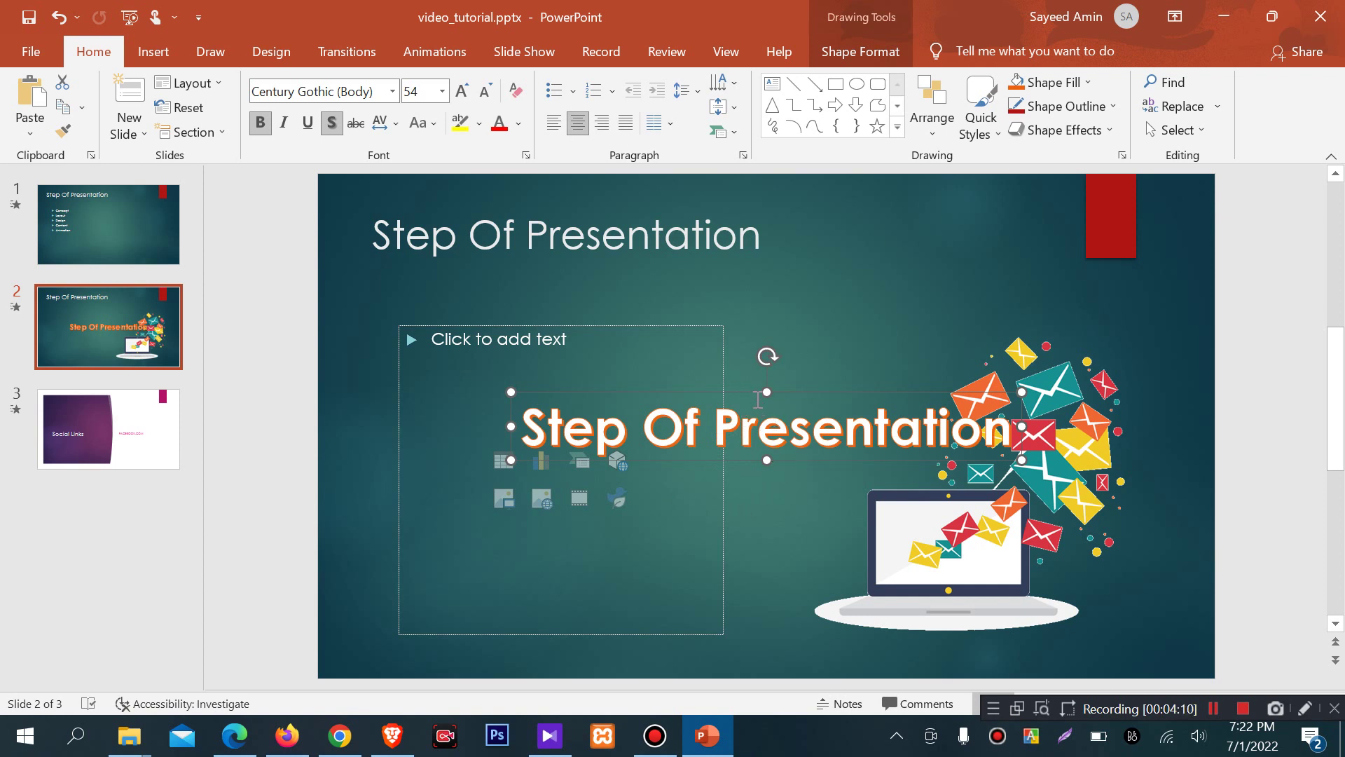
{"action": "mouse_move", "coordinate": [757, 392]}
{"action": "left_mouse_down"}
{"action": "mouse_move", "coordinate": [819, 262]}
{"action": "mouse_move", "coordinate": [824, 198]}
{"action": "left_mouse_up"}
Step: Delete the original plain title text and drag the orange WordArt left over the empty title placeholder
{"action": "left_click", "coordinate": [437, 235]}
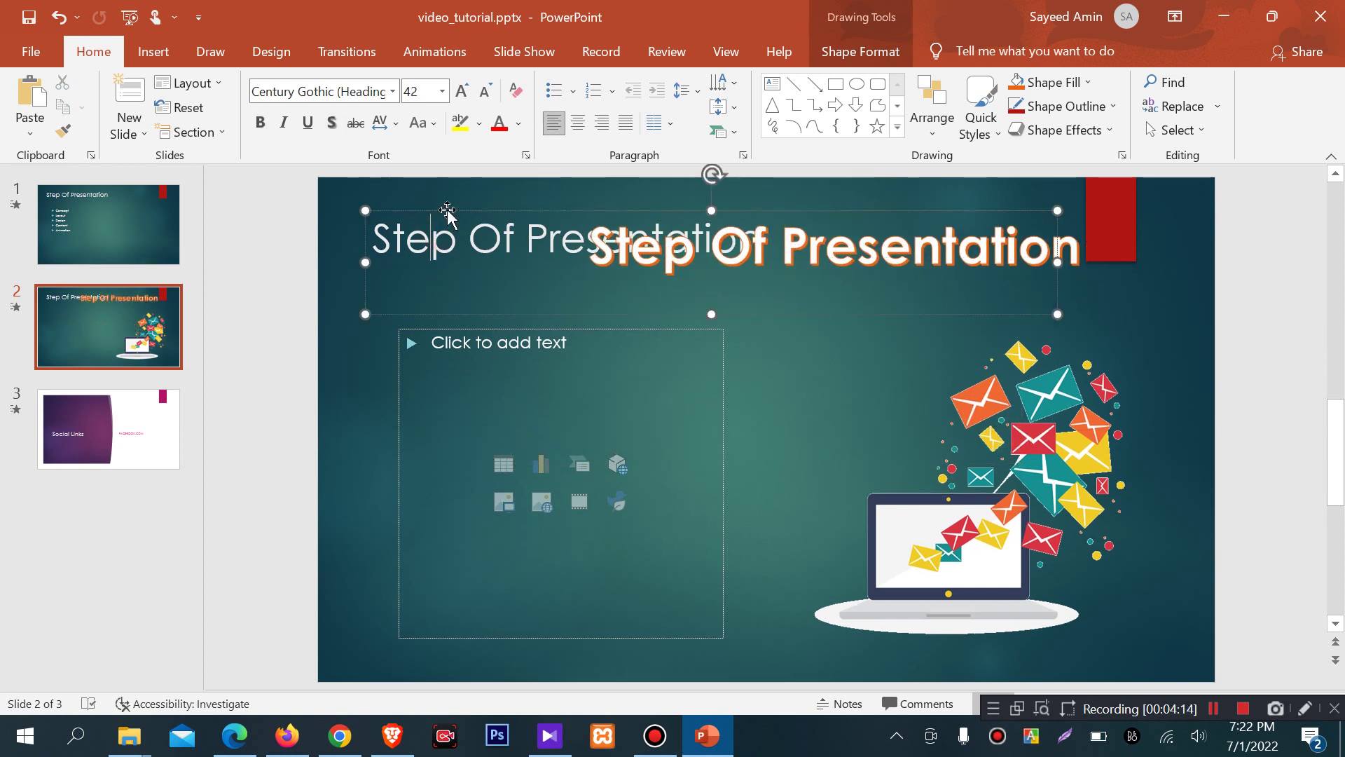
{"action": "left_click", "coordinate": [412, 210]}
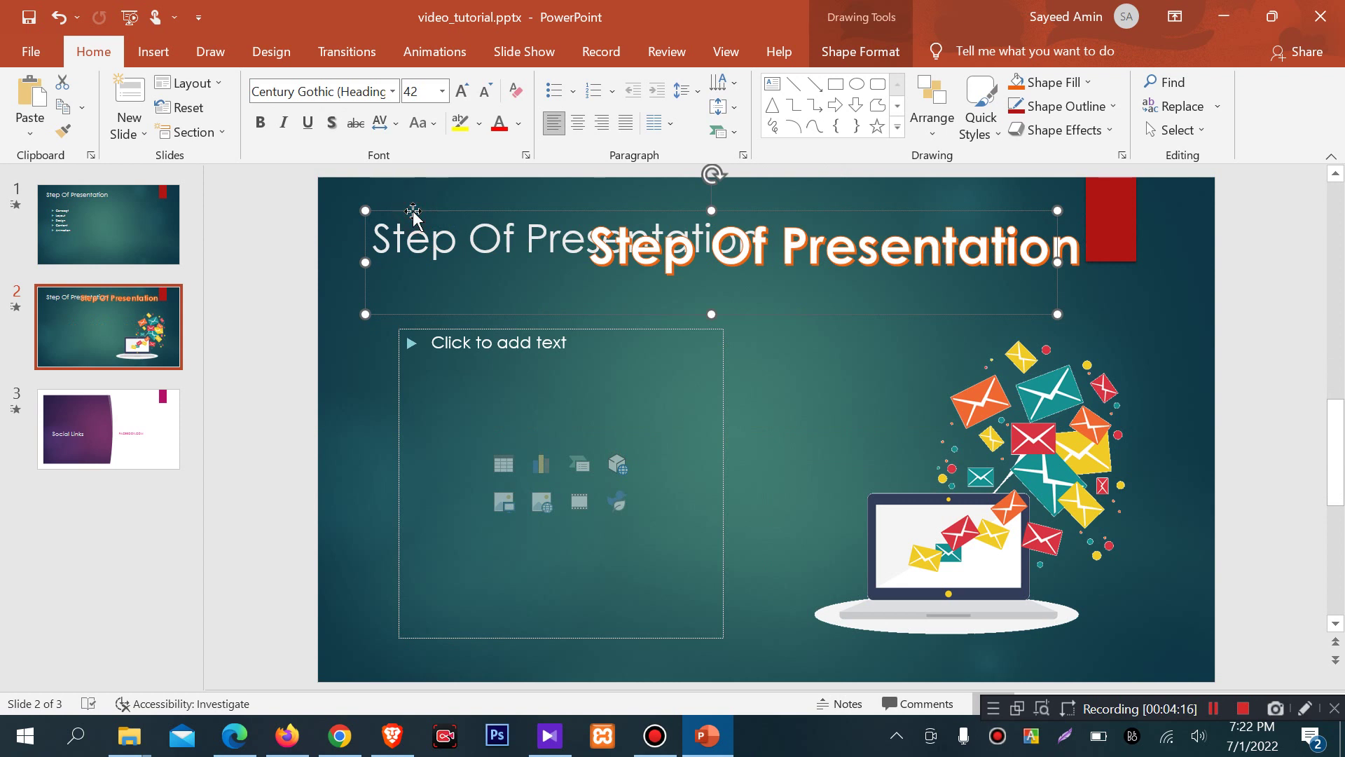
{"action": "key", "text": "Delete"}
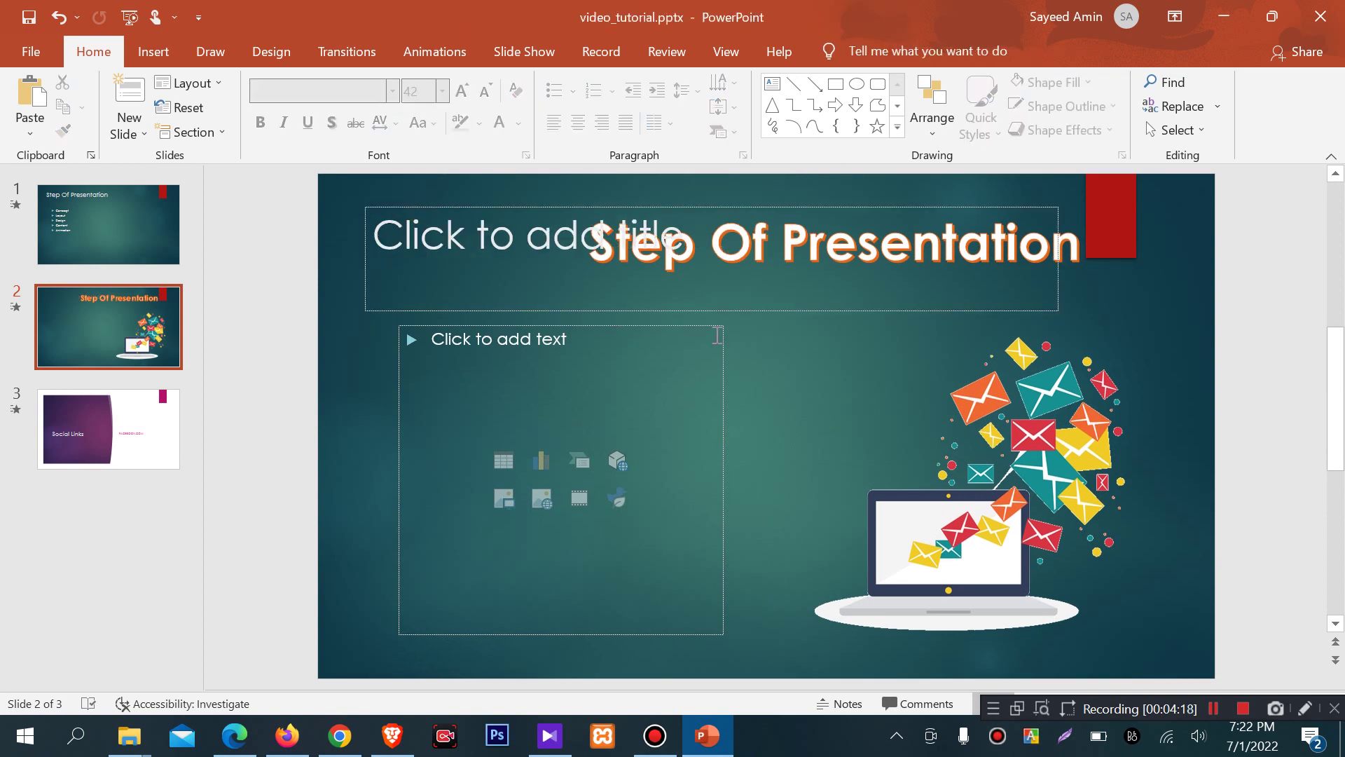
{"action": "key", "text": "ctrl+z"}
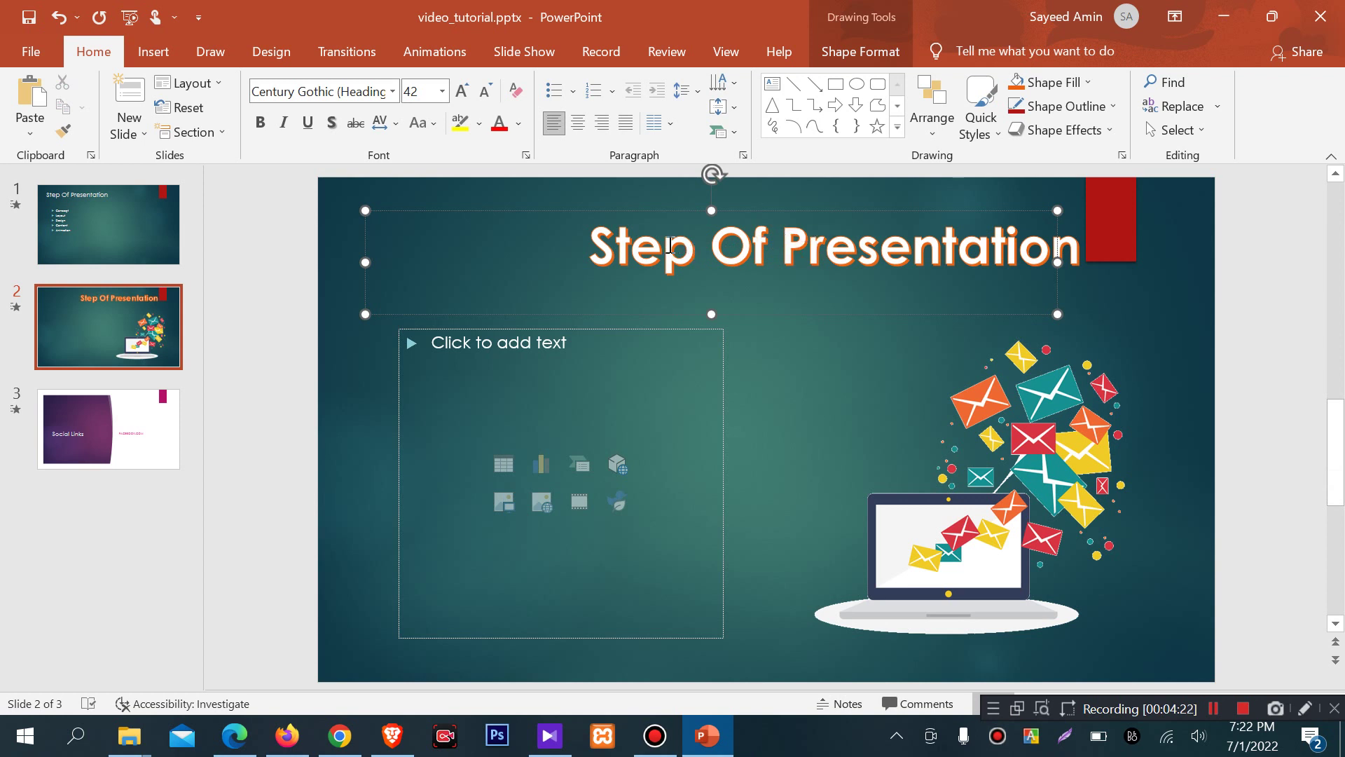
{"action": "key", "text": "ctrl+z"}
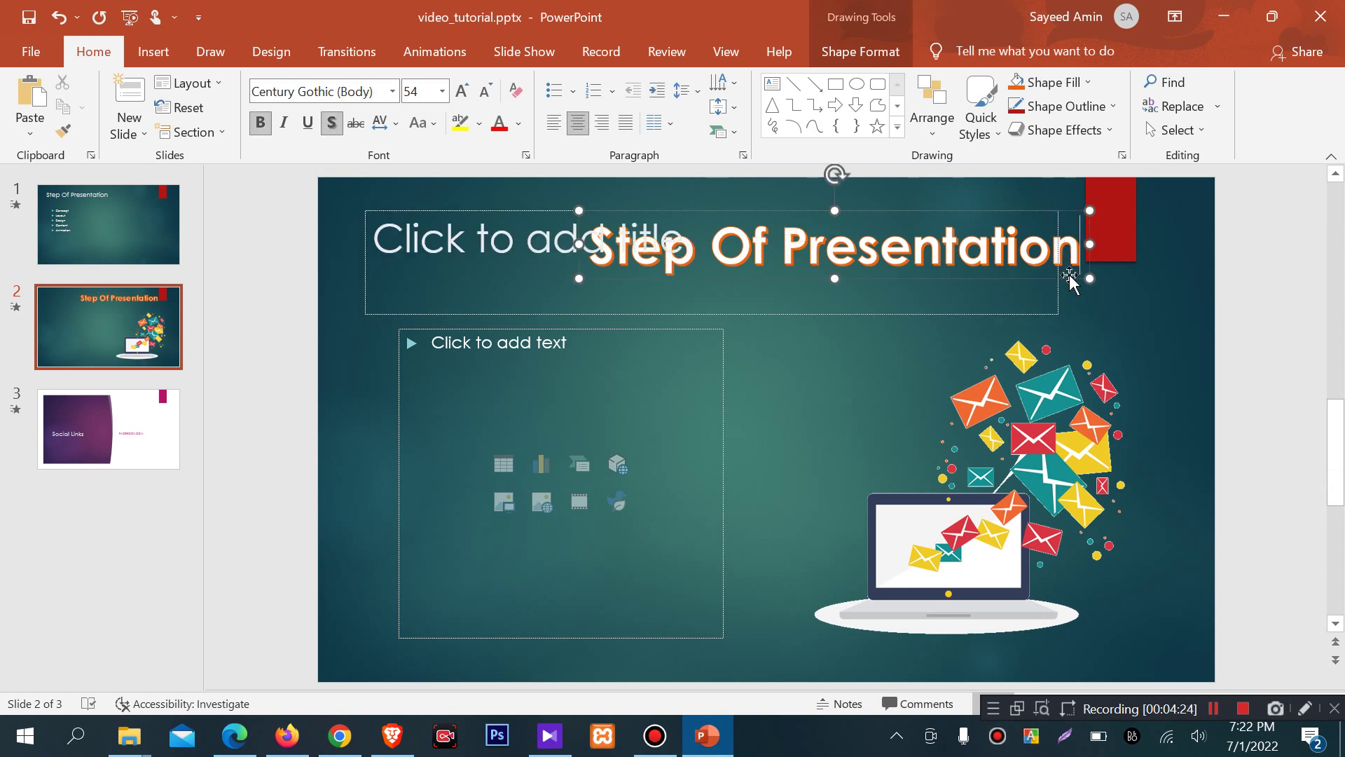
{"action": "left_click_drag", "start_coordinate": [1069, 279], "coordinate": [862, 268]}
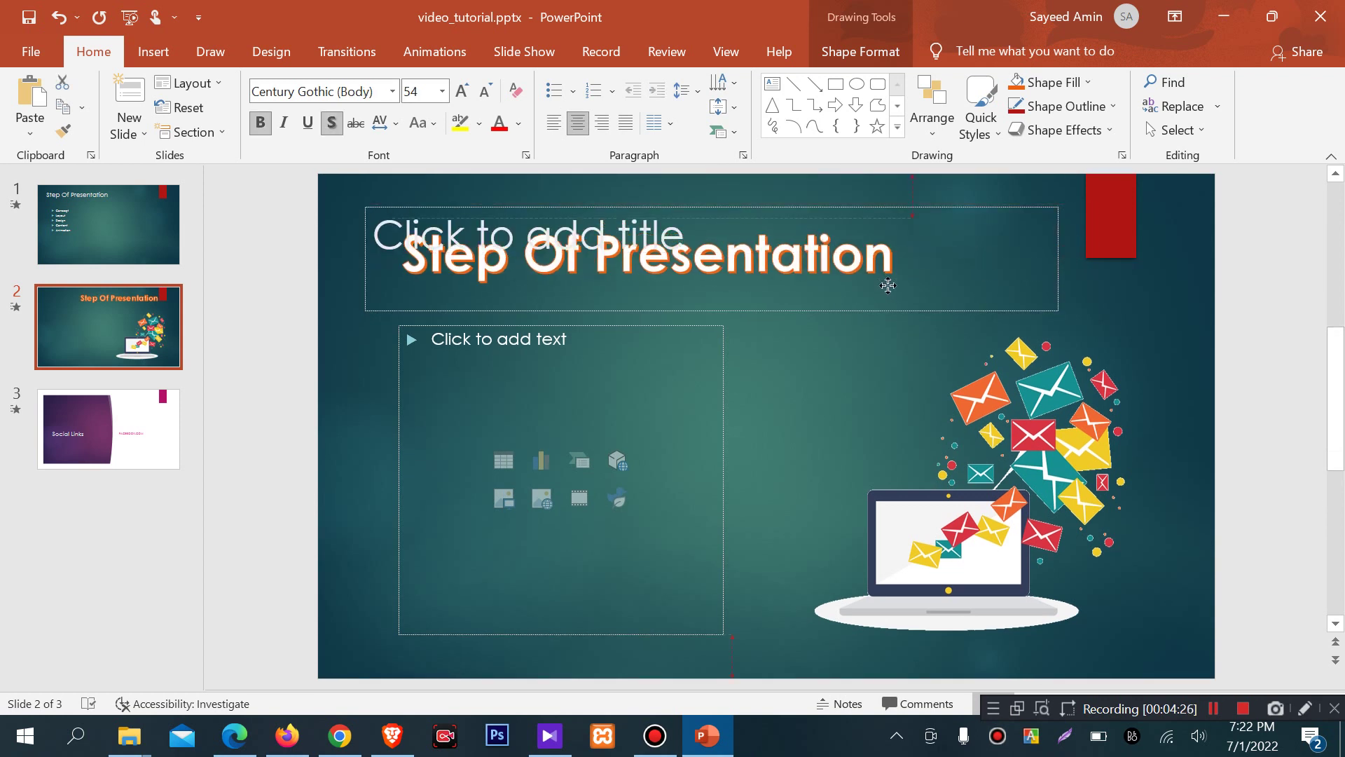
{"action": "left_click", "coordinate": [872, 414]}
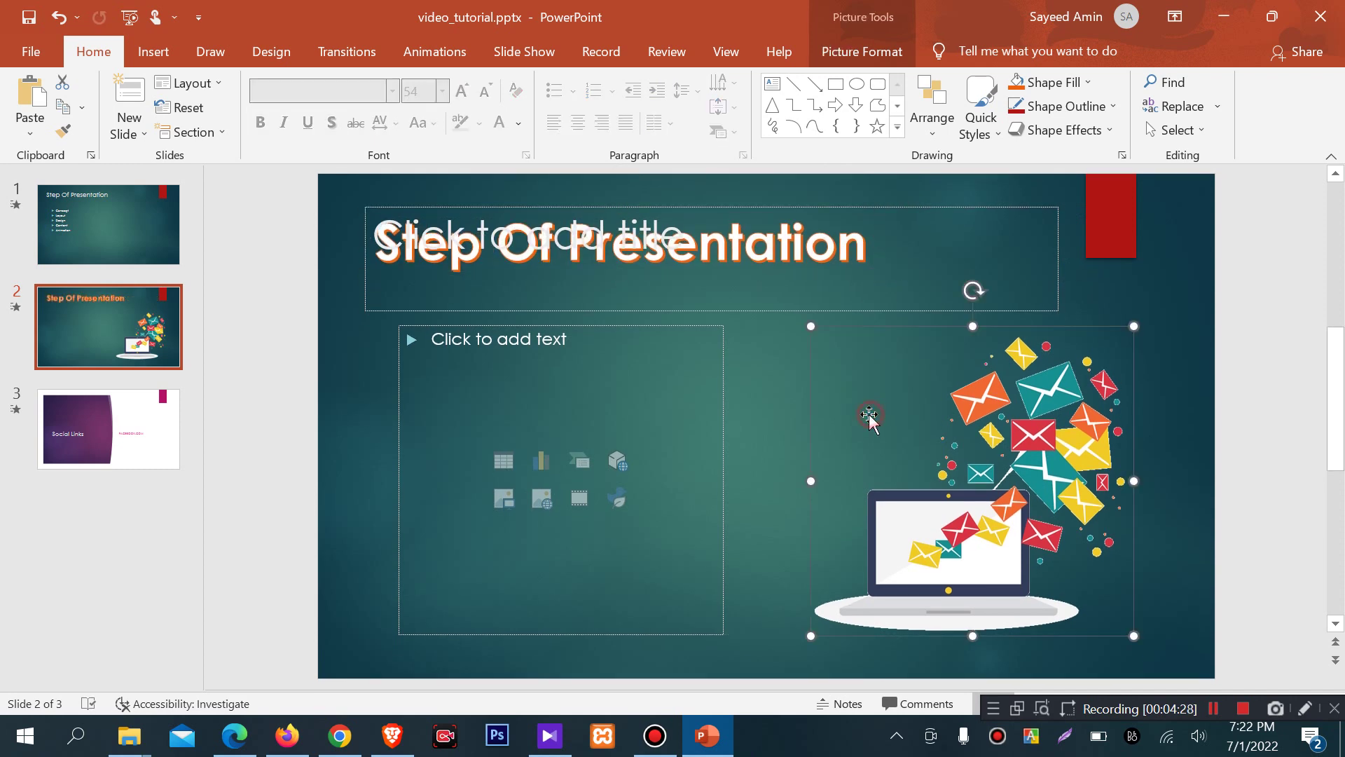
{"action": "left_click", "coordinate": [1128, 250]}
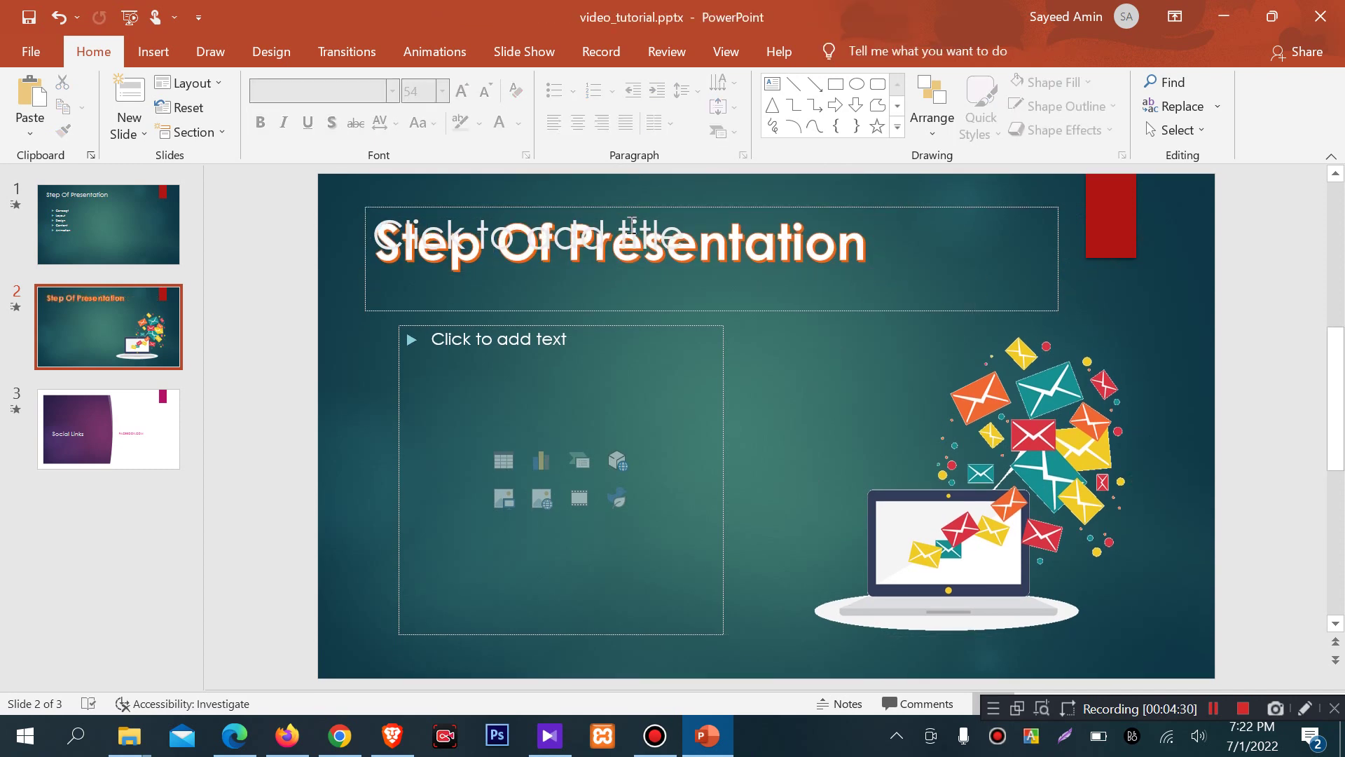
Step: Choose Online Videos from the Insert tab's Video menu
{"action": "left_click", "coordinate": [153, 51]}
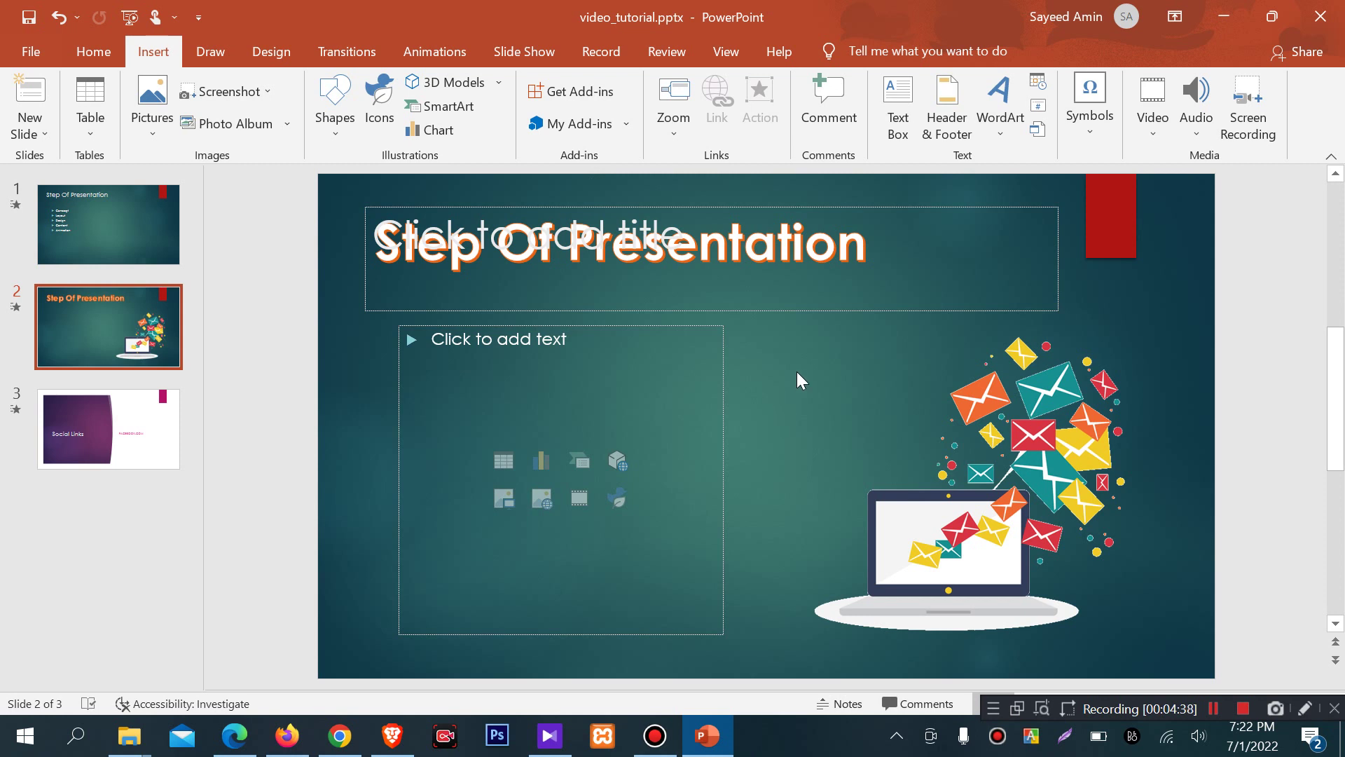
{"action": "left_click", "coordinate": [1153, 118]}
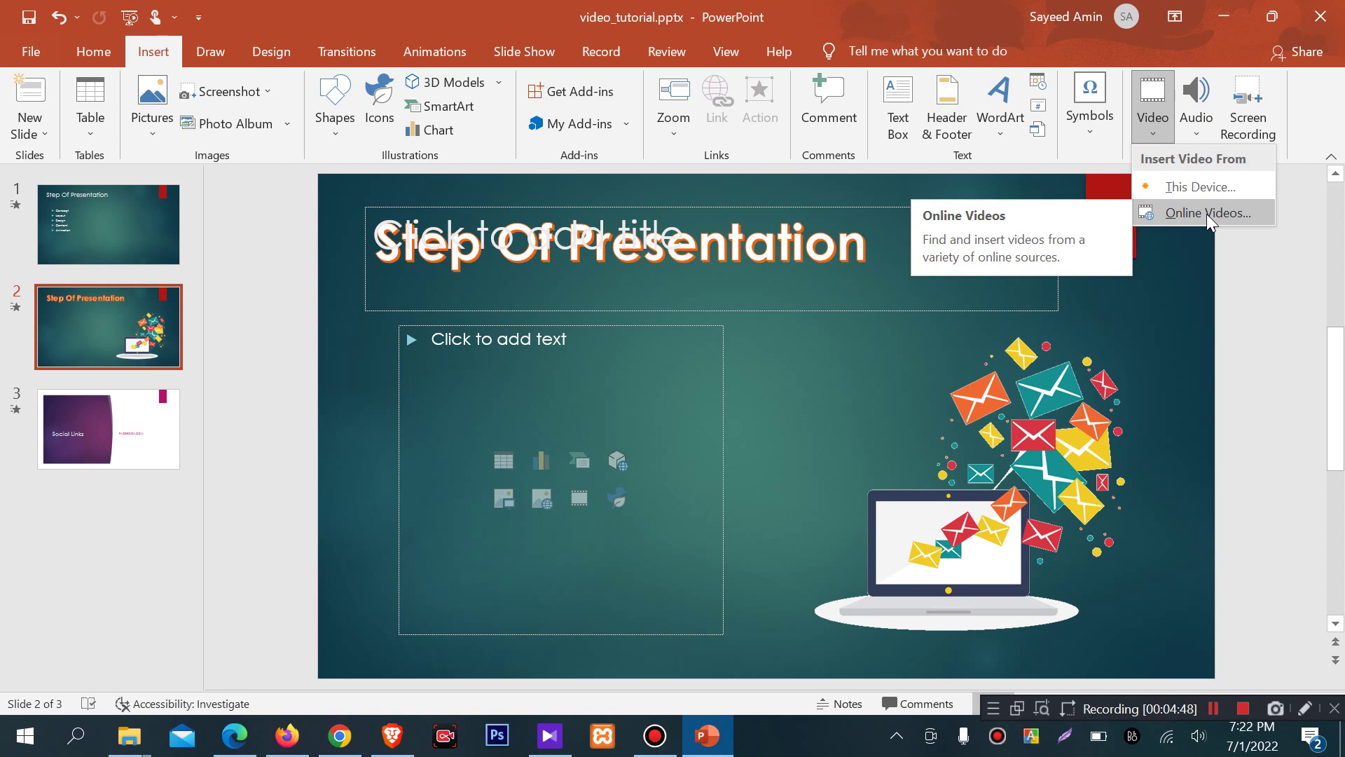
{"action": "left_click", "coordinate": [1206, 213]}
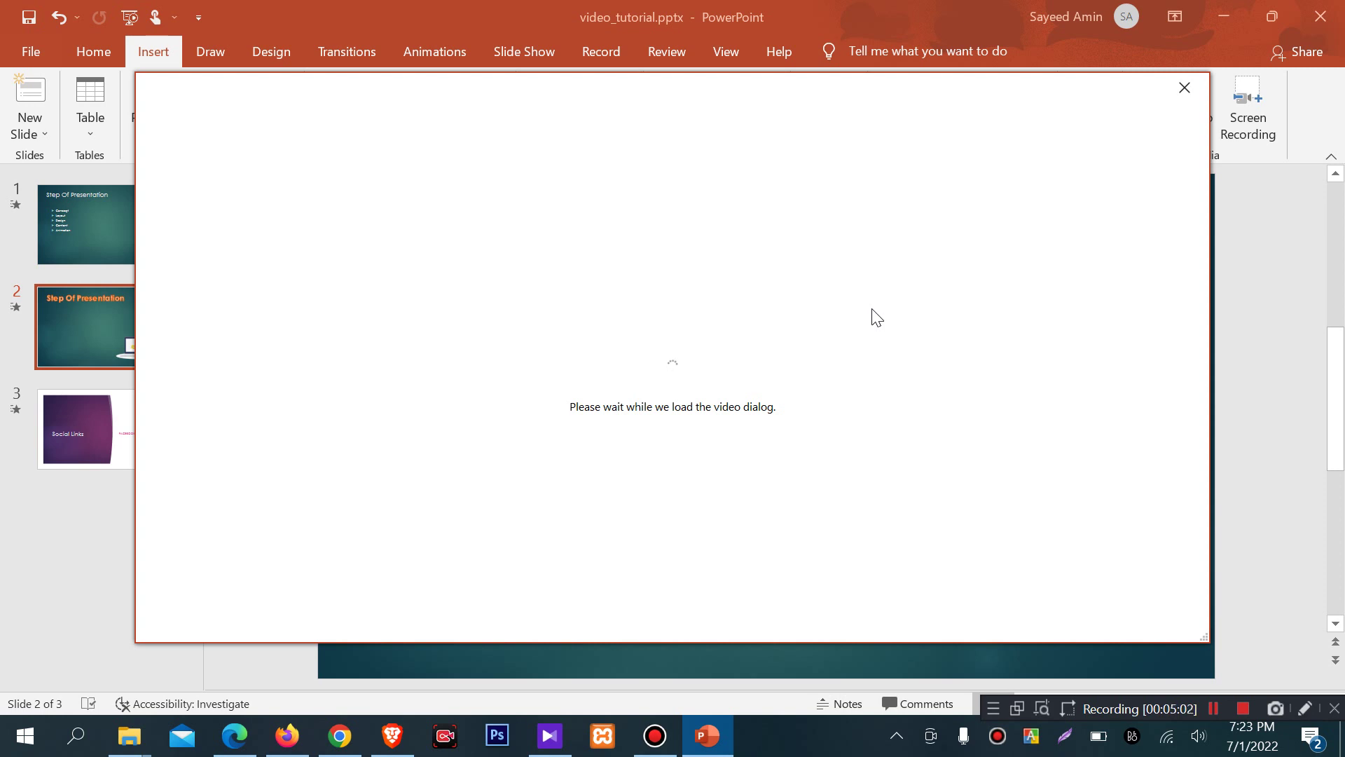
Step: Insert bijoy to unicode.mp4 from this device into slide 2's empty left content area
{"action": "left_click", "coordinate": [1219, 709]}
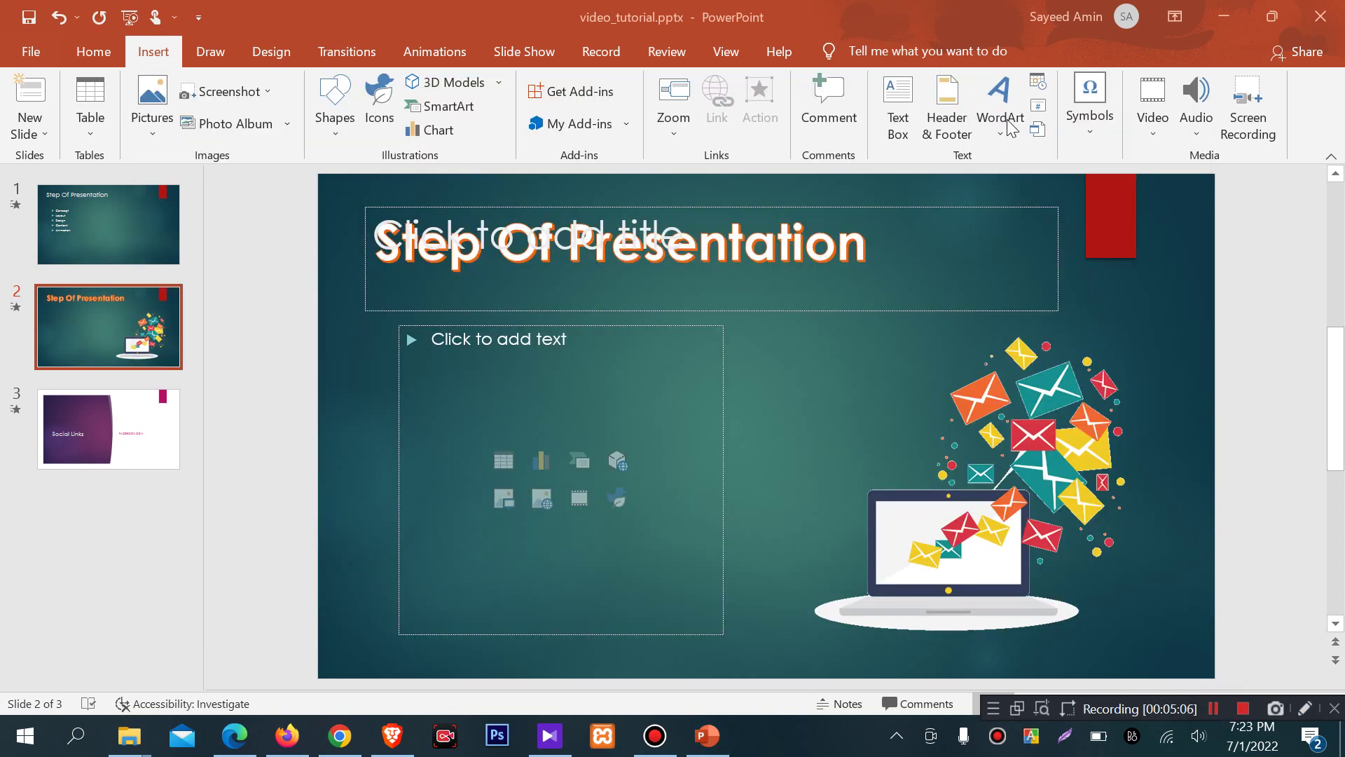
{"action": "left_click", "coordinate": [1150, 133]}
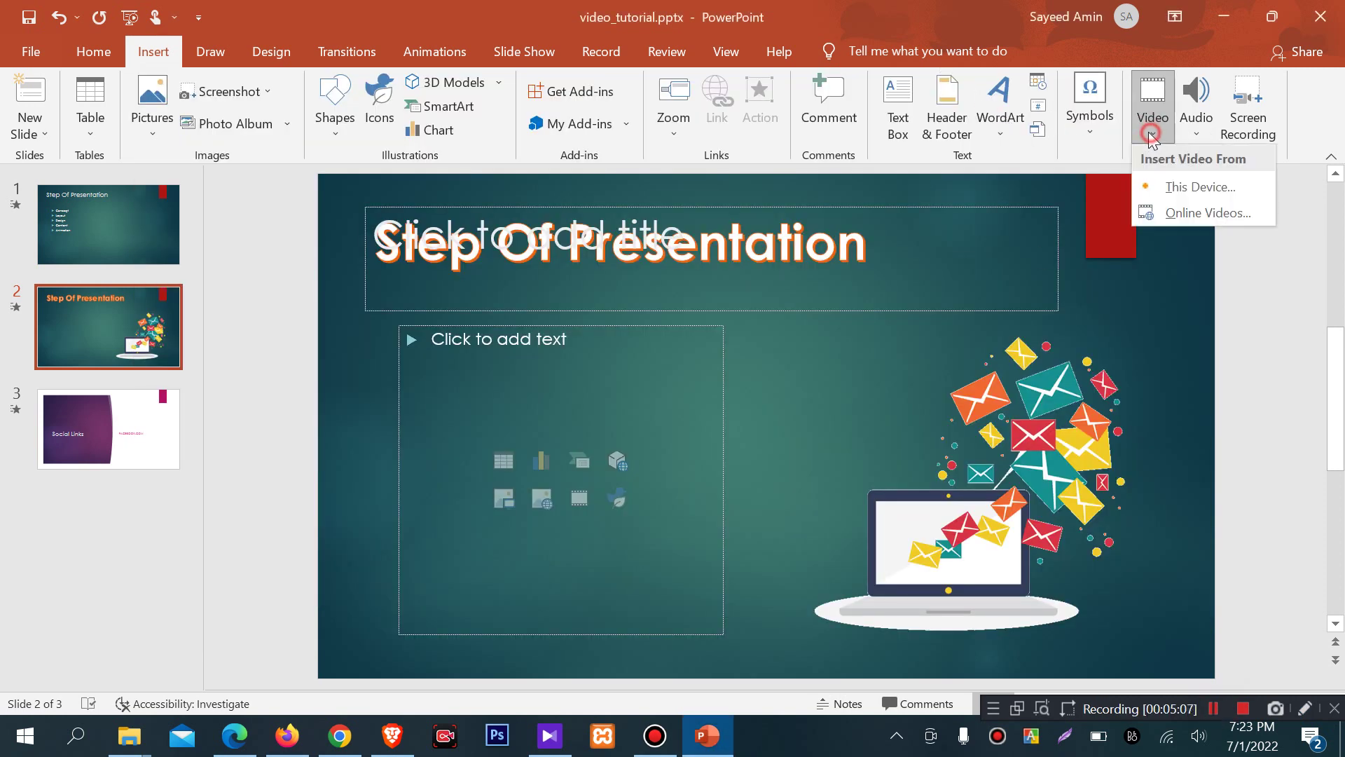
{"action": "left_click", "coordinate": [1184, 186]}
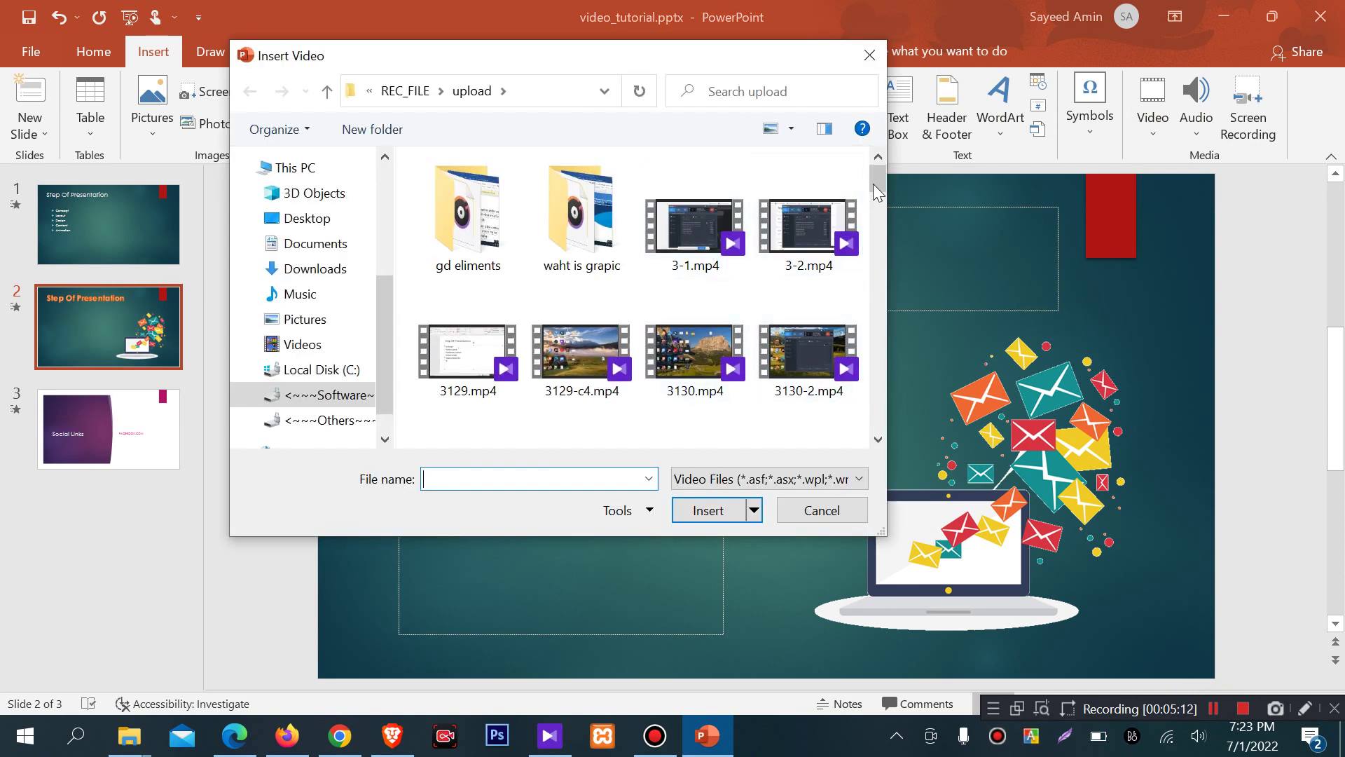
{"action": "scroll", "coordinate": [876, 192], "scroll_direction": "down", "scroll_amount": 3}
{"action": "scroll", "coordinate": [876, 193], "scroll_direction": "down", "scroll_amount": 2}
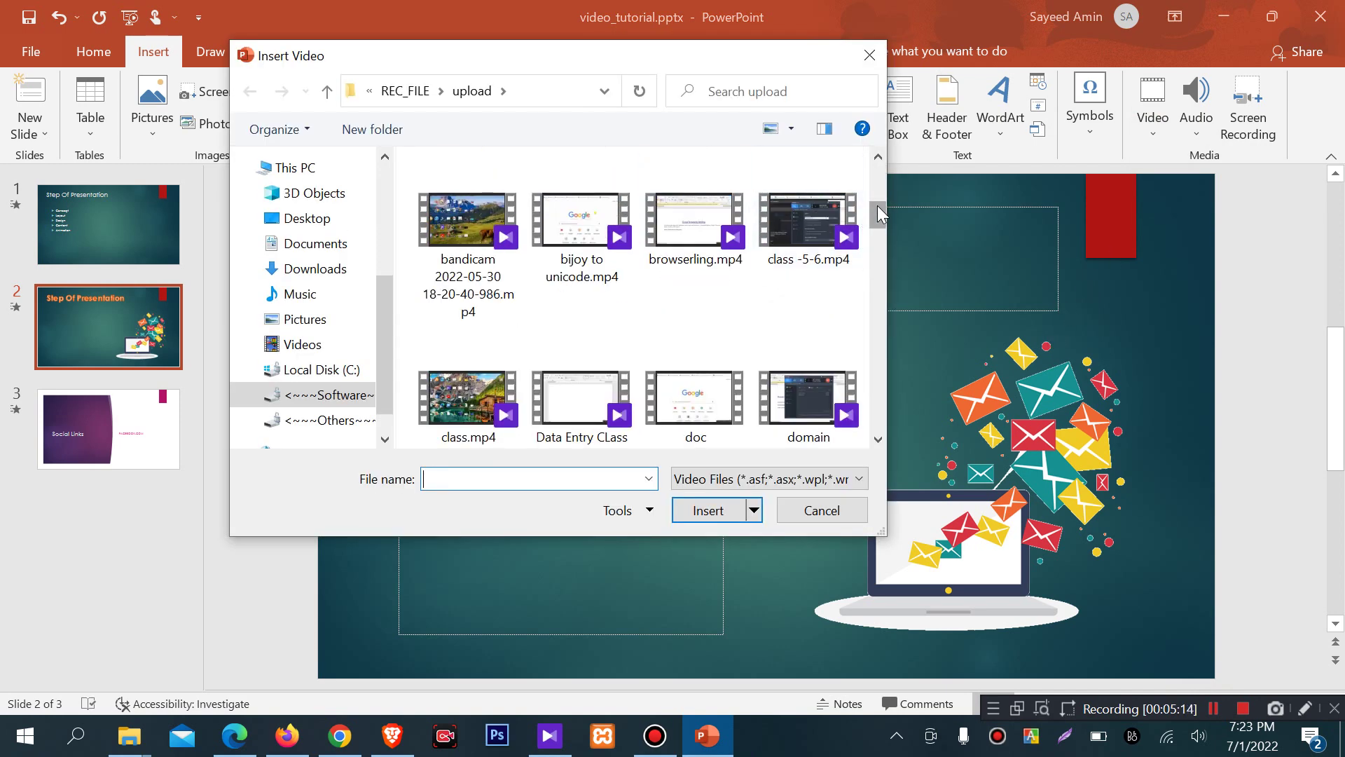
{"action": "left_click", "coordinate": [578, 224]}
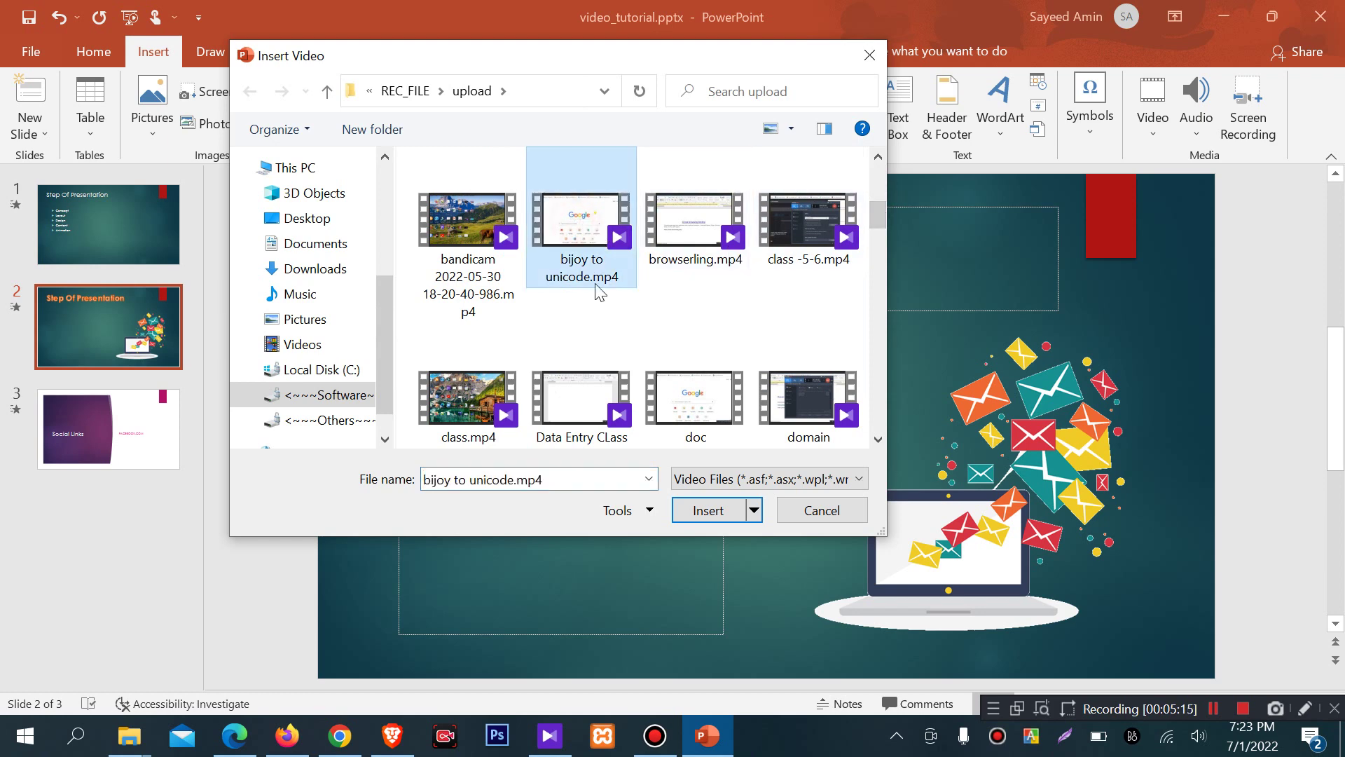
{"action": "left_click", "coordinate": [707, 510]}
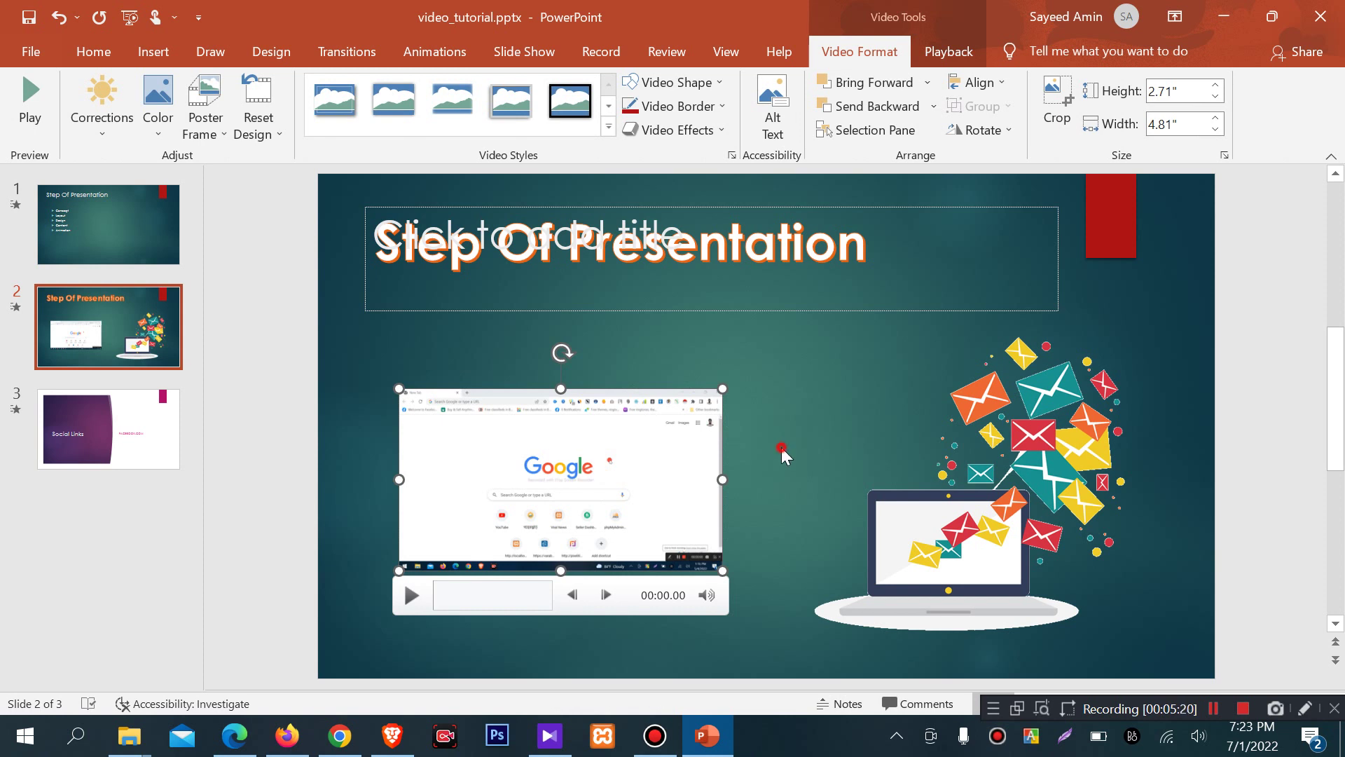
{"action": "left_click", "coordinate": [781, 448]}
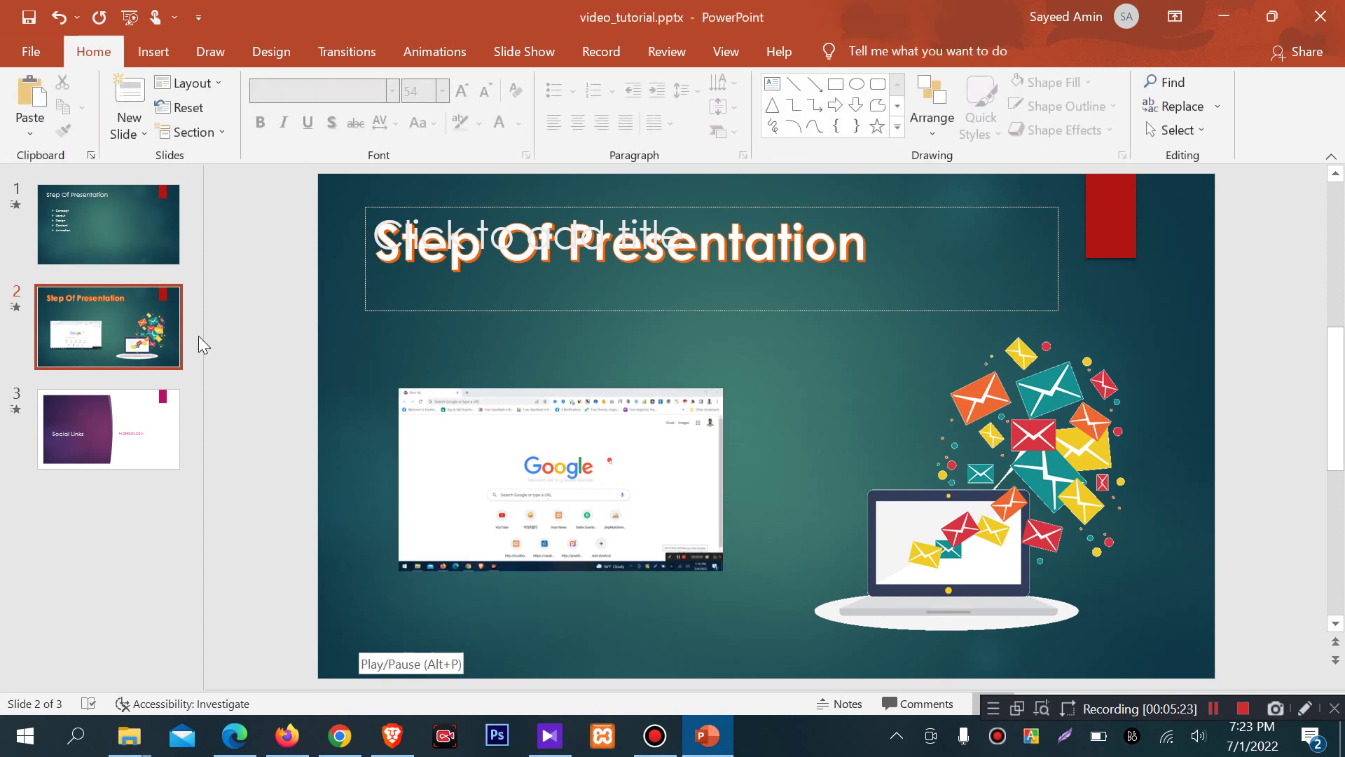
{"action": "left_click", "coordinate": [155, 51]}
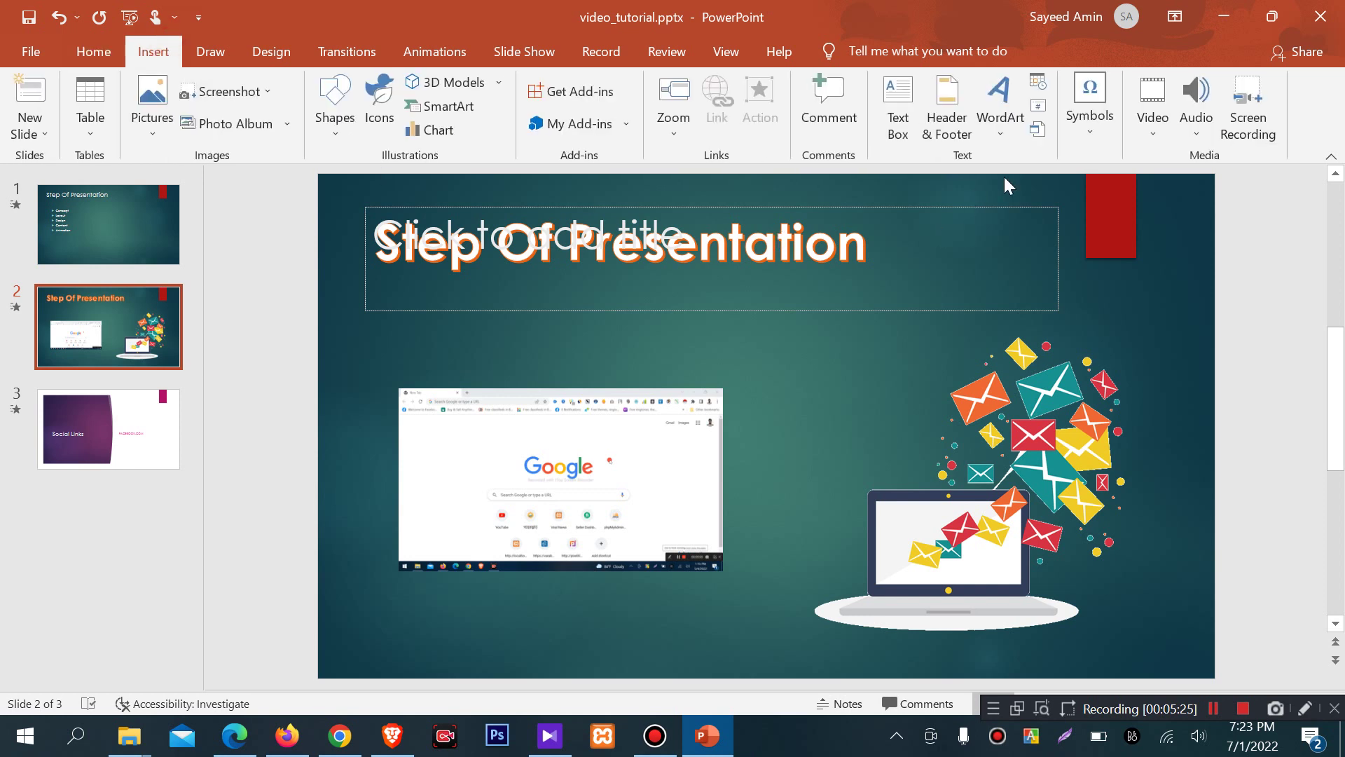